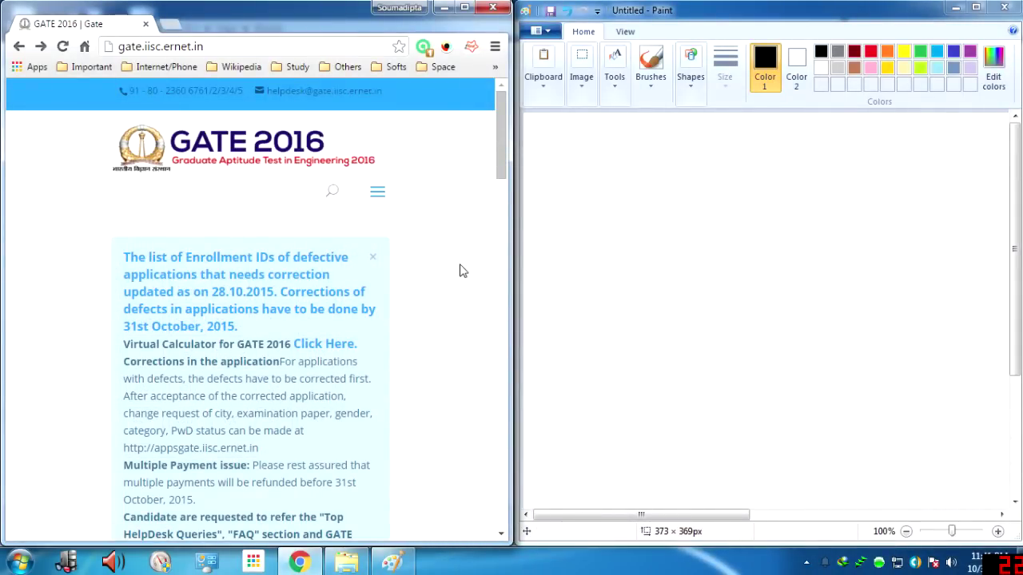
Open the Virtual Calculator page from the GATE 2016 home page and launch the online scientific calculator
{"action": "scroll", "coordinate": [456, 263], "scroll_direction": "down", "scroll_amount": 10}
{"action": "left_click", "coordinate": [236, 127]}
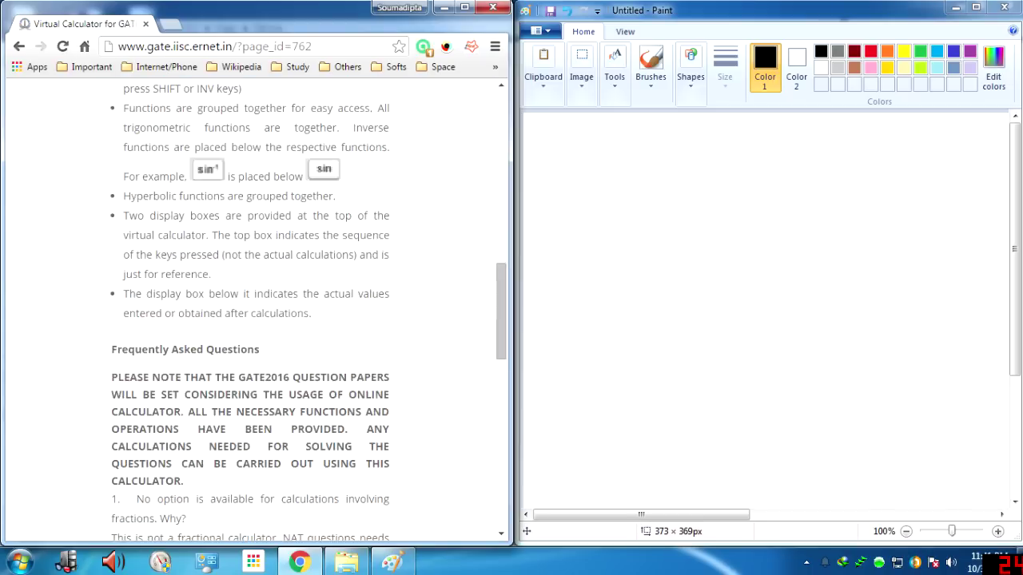
{"action": "scroll", "coordinate": [199, 152], "scroll_direction": "up", "scroll_amount": 3}
{"action": "left_click", "coordinate": [199, 144]}
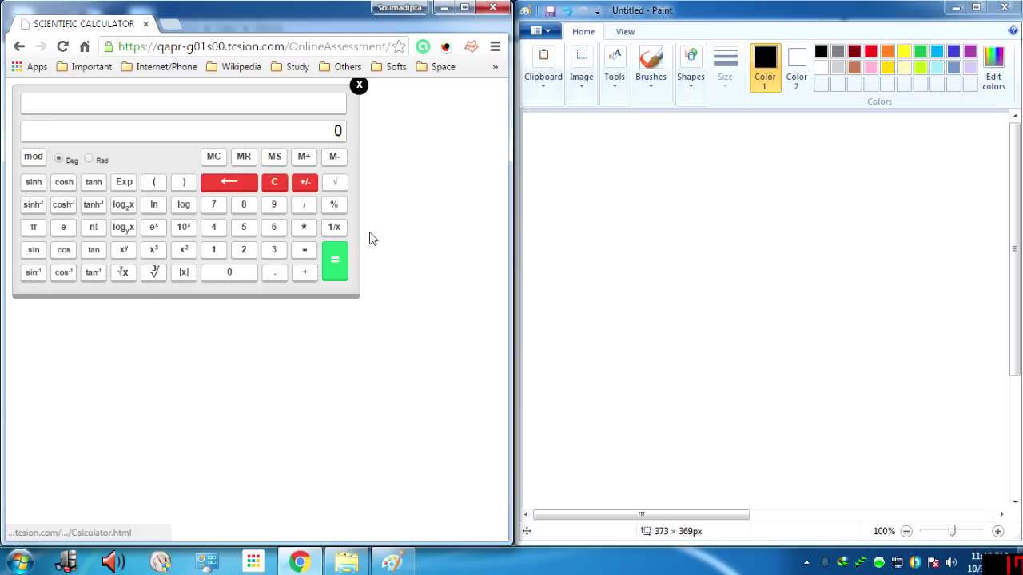
Enter the number 896532374 on the calculator, and remove its last two digits one at a time
{"action": "left_click", "coordinate": [251, 206]}
{"action": "left_click", "coordinate": [272, 205]}
{"action": "left_click", "coordinate": [269, 230]}
{"action": "left_click", "coordinate": [243, 228]}
{"action": "left_click", "coordinate": [273, 251]}
{"action": "left_click", "coordinate": [246, 253]}
{"action": "left_click", "coordinate": [270, 252]}
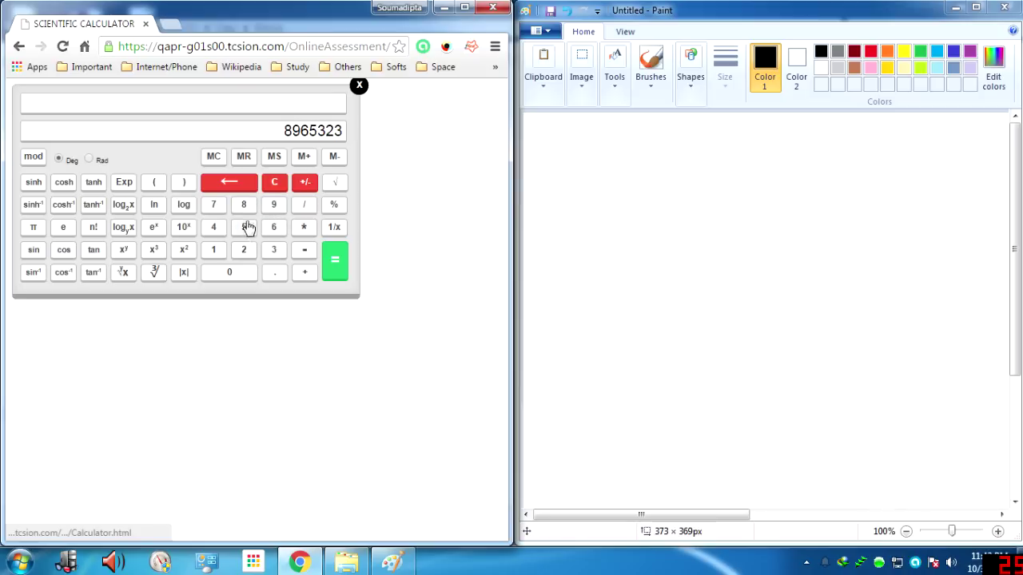
{"action": "left_click", "coordinate": [220, 210]}
{"action": "left_click", "coordinate": [216, 232]}
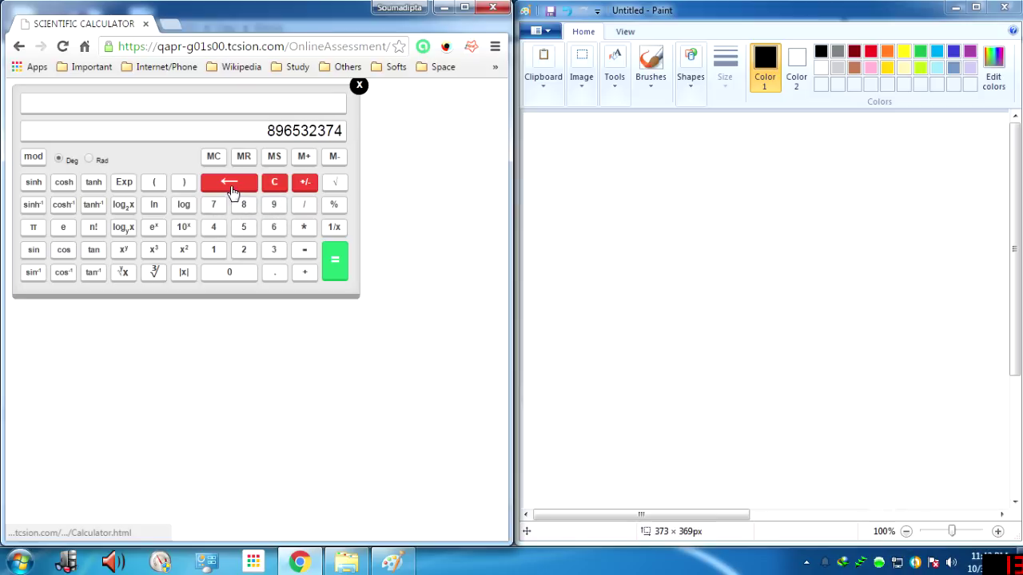
{"action": "left_click", "coordinate": [232, 184]}
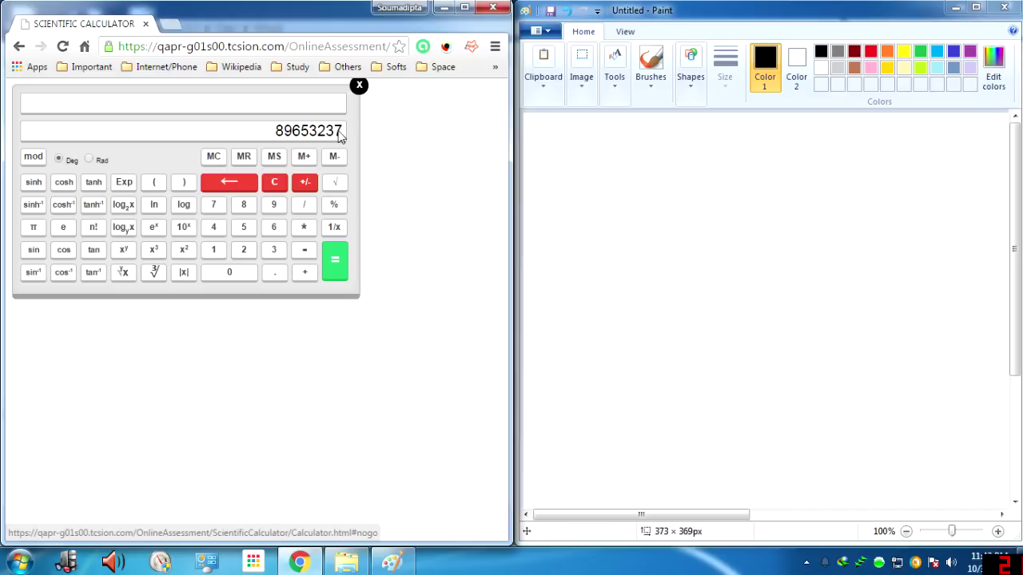
{"action": "left_click", "coordinate": [238, 185]}
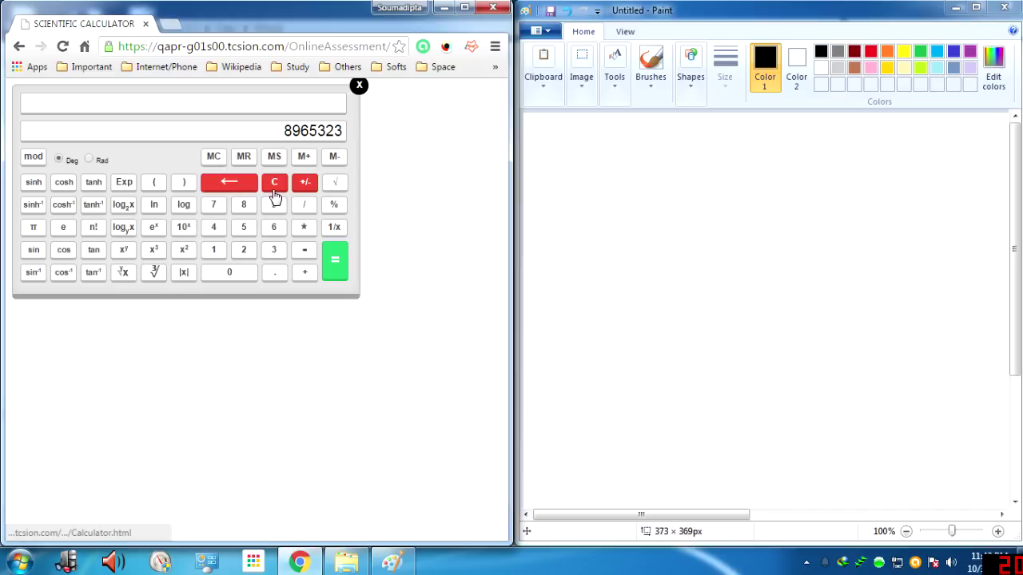
Multiply the entered number 8965323 by 6, and clear the calculator after evaluating it
{"action": "left_click", "coordinate": [304, 232]}
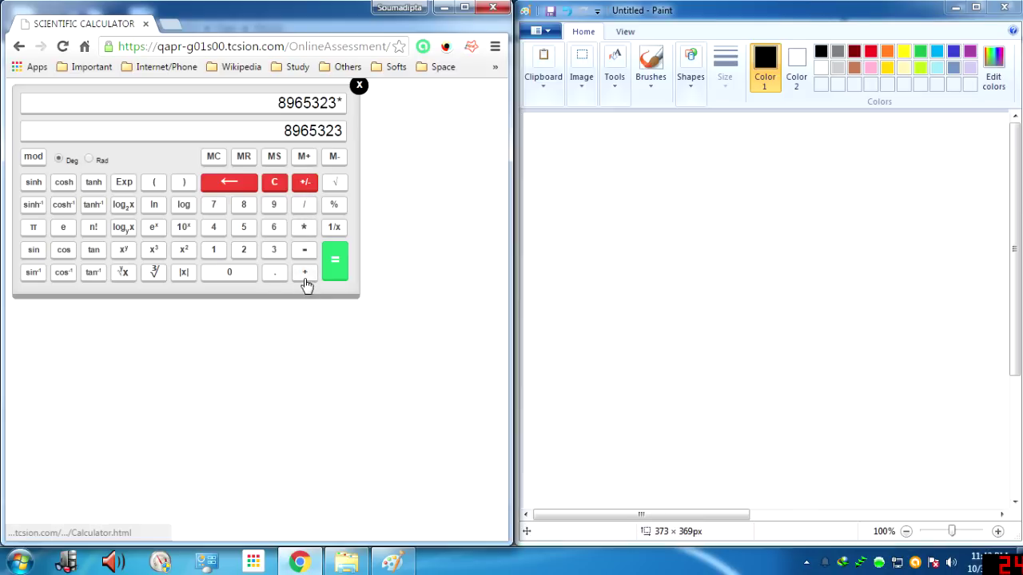
{"action": "left_click", "coordinate": [273, 229]}
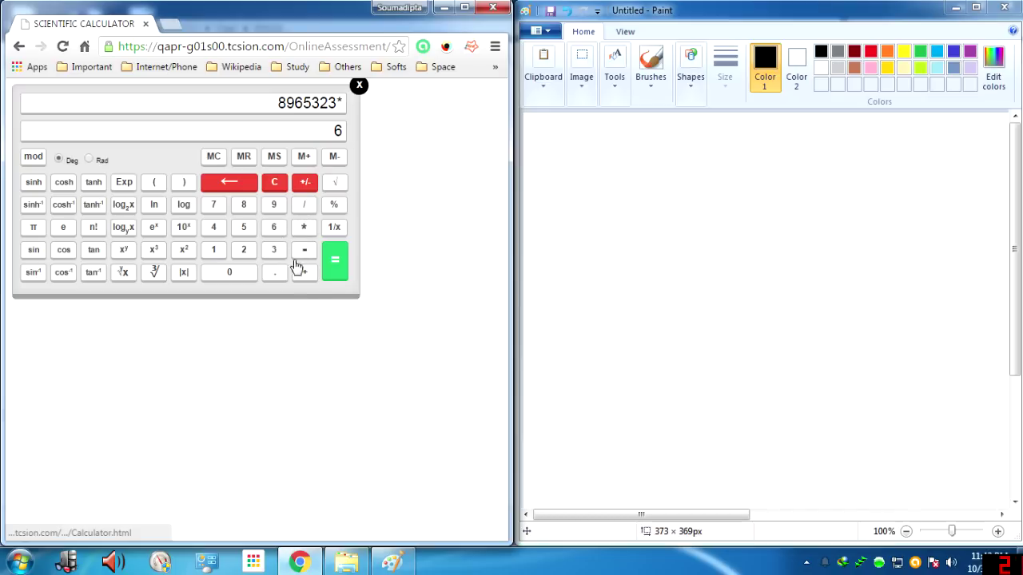
{"action": "left_click", "coordinate": [334, 261]}
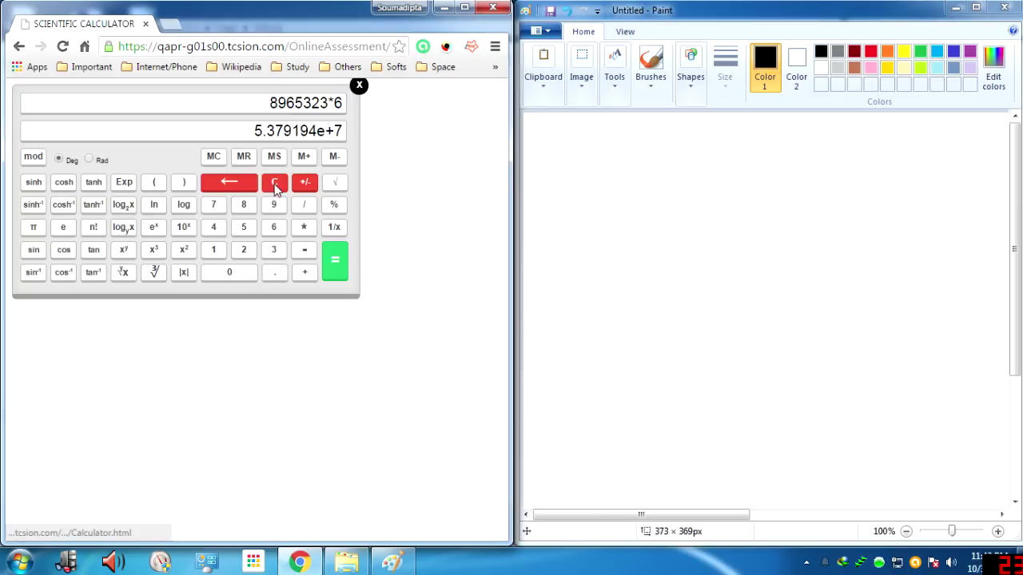
{"action": "left_click", "coordinate": [274, 183]}
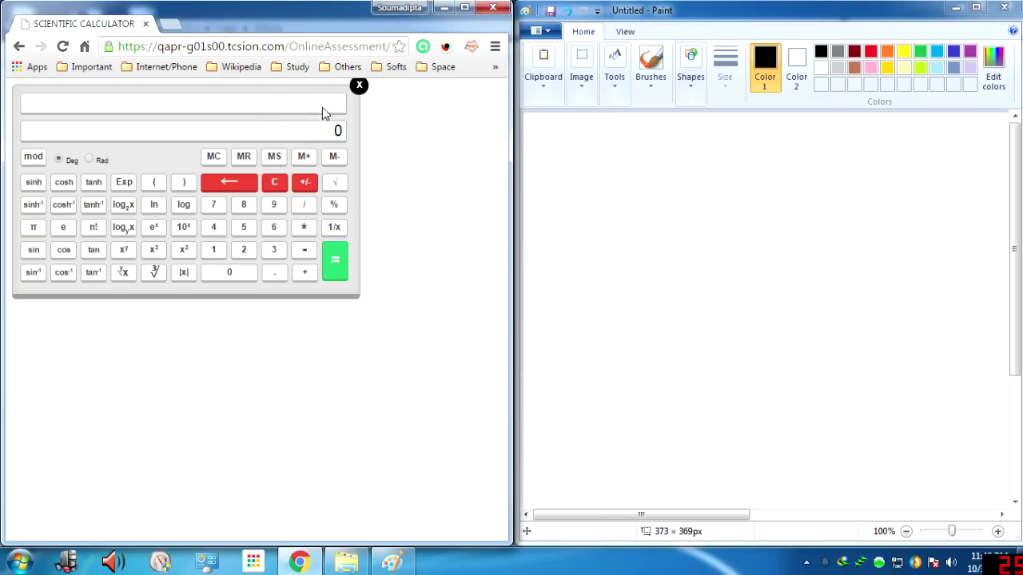
Calculate 6 multiplied by 9 and clear the calculator
{"action": "left_click", "coordinate": [275, 227]}
{"action": "left_click", "coordinate": [304, 227]}
{"action": "left_click", "coordinate": [274, 204]}
{"action": "left_click", "coordinate": [335, 262]}
{"action": "left_click", "coordinate": [274, 182]}
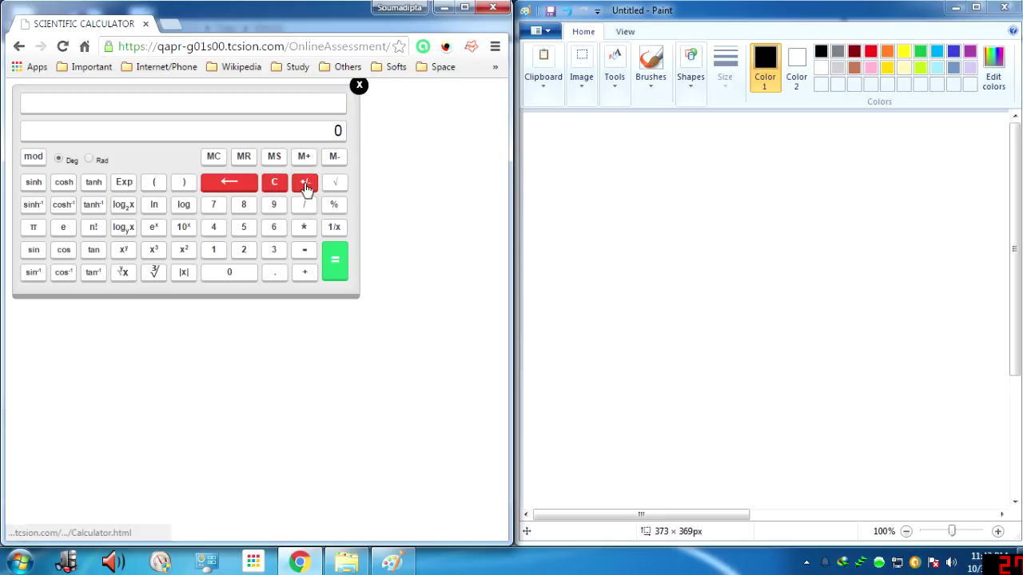
Enter 5, switch its sign between negative and positive, and clear the calculator
{"action": "left_click", "coordinate": [244, 227]}
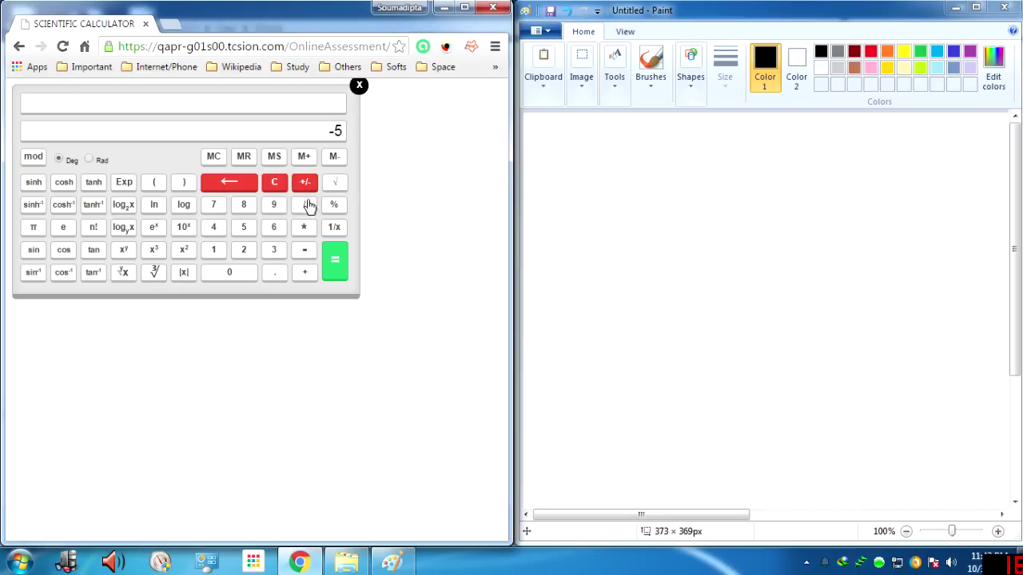
{"action": "left_click", "coordinate": [307, 187]}
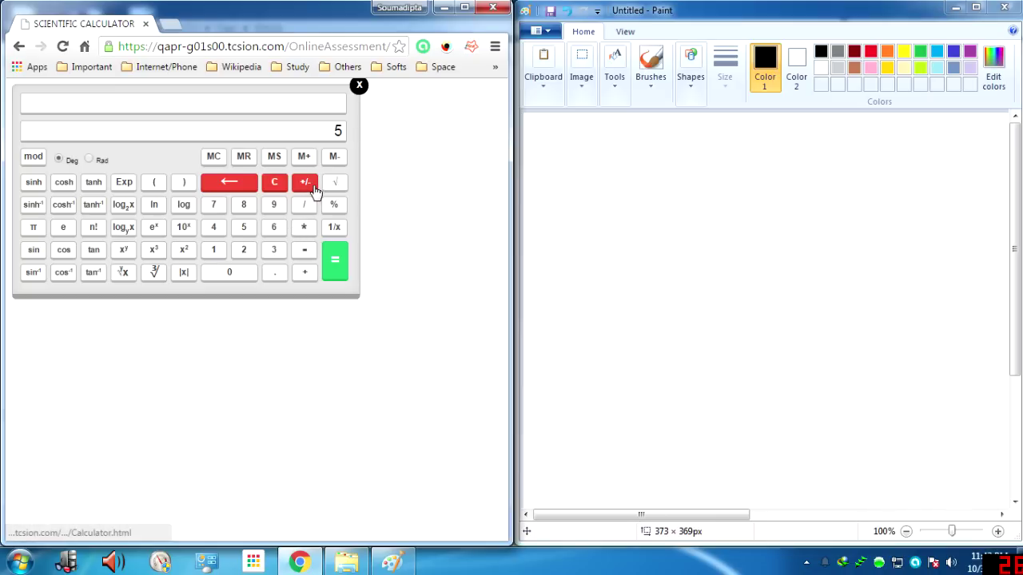
{"action": "left_click", "coordinate": [274, 186]}
Calculate the square root of 9 and clear the calculator
{"action": "left_click", "coordinate": [274, 209]}
{"action": "left_click", "coordinate": [334, 184]}
{"action": "left_click", "coordinate": [280, 184]}
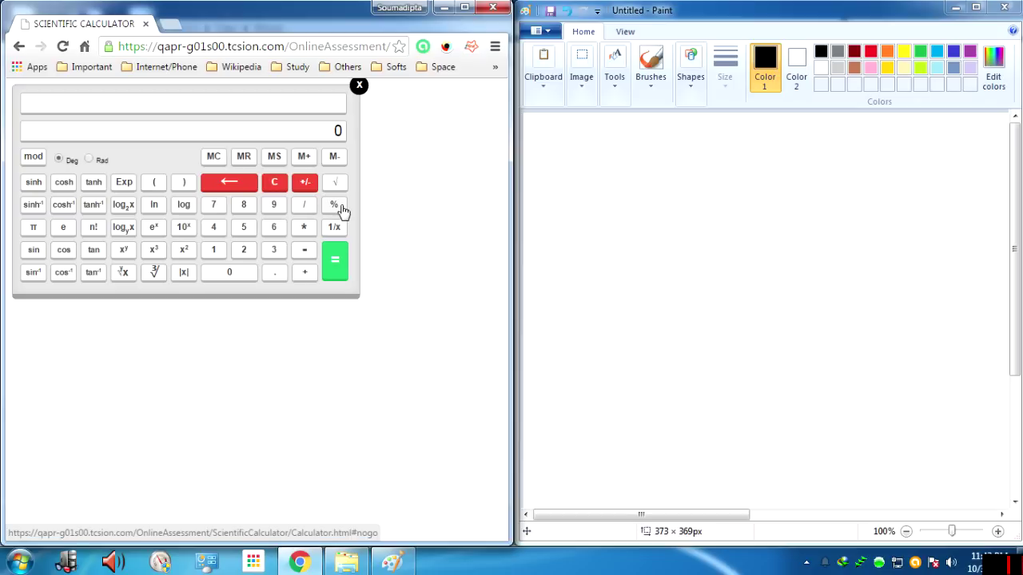
Evaluate 5 % 10 with the percentage function and clear the calculator
{"action": "left_click", "coordinate": [245, 230]}
{"action": "left_click", "coordinate": [342, 209]}
{"action": "left_click", "coordinate": [217, 253]}
{"action": "left_click", "coordinate": [220, 274]}
{"action": "left_click", "coordinate": [342, 270]}
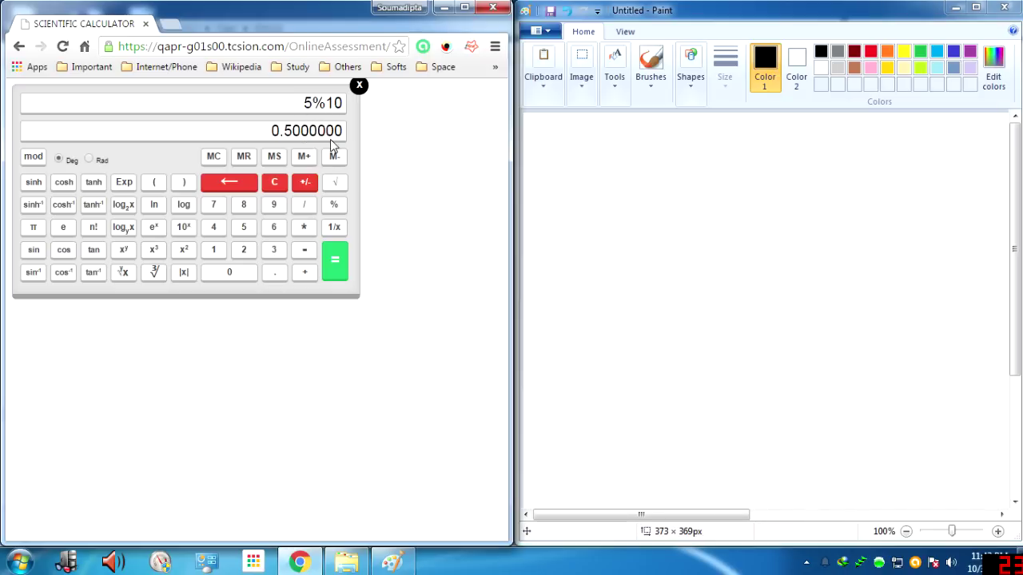
{"action": "left_click", "coordinate": [274, 185]}
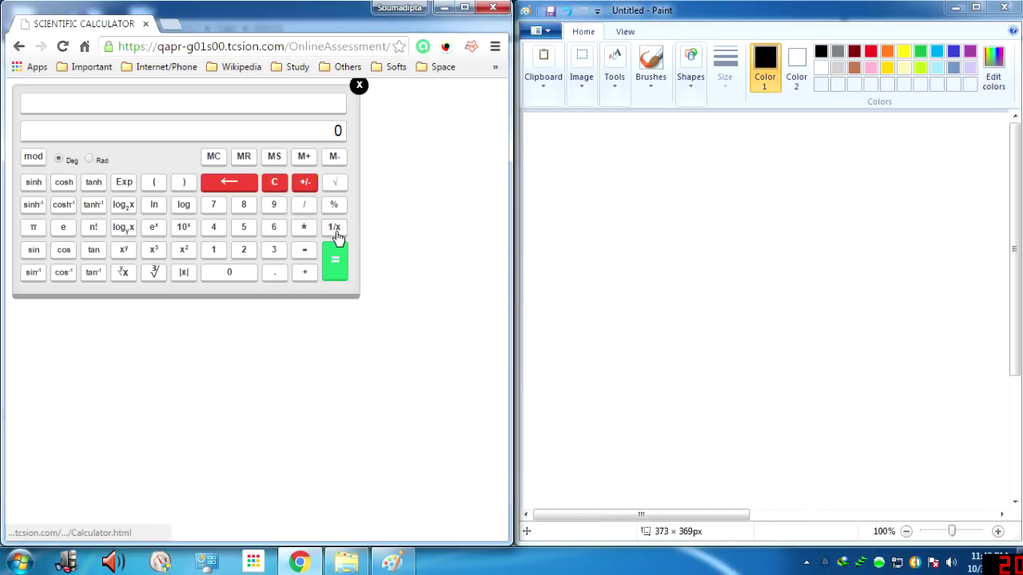
Calculate the reciprocal of 4 and clear the calculator
{"action": "left_click", "coordinate": [215, 230]}
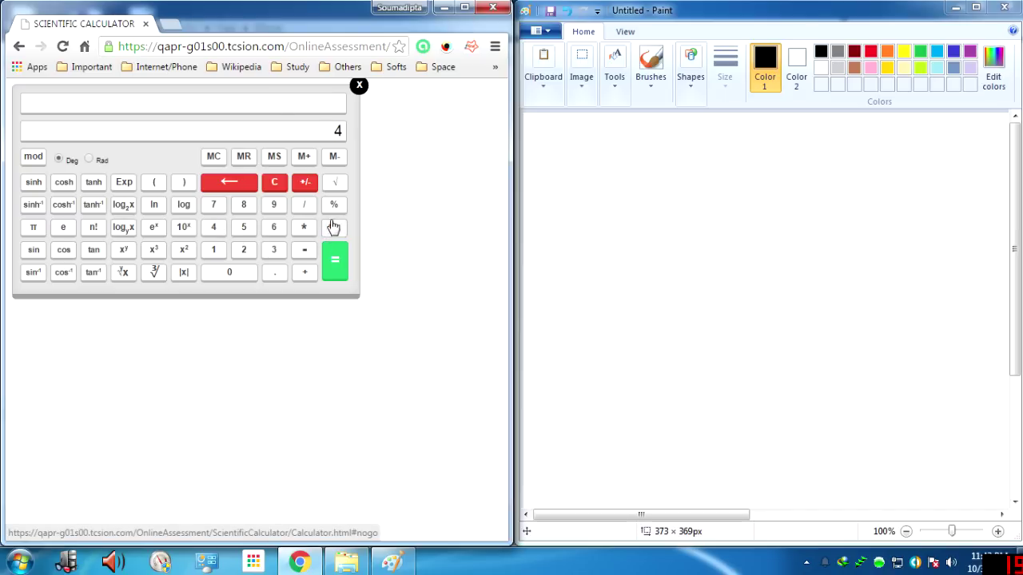
{"action": "left_click", "coordinate": [333, 227]}
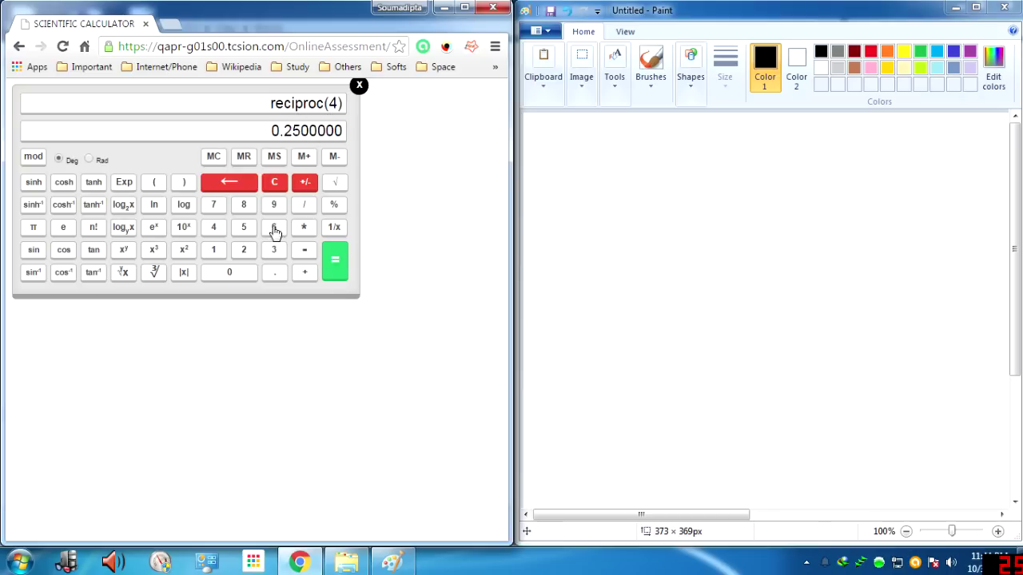
{"action": "left_click", "coordinate": [279, 187]}
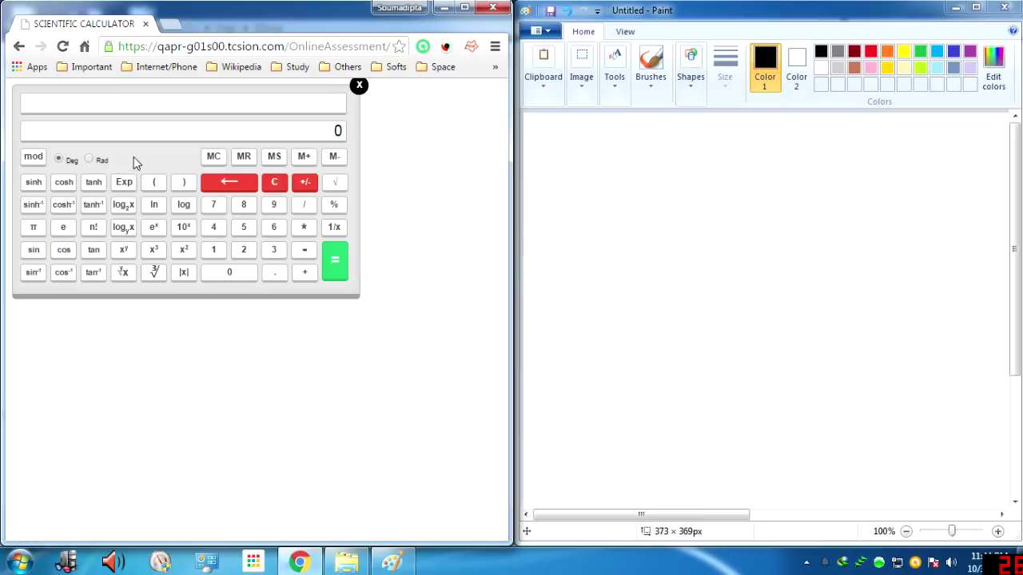
Calculate 9 mod 6 with the modulus function
{"action": "left_click", "coordinate": [274, 210]}
{"action": "left_click", "coordinate": [33, 159]}
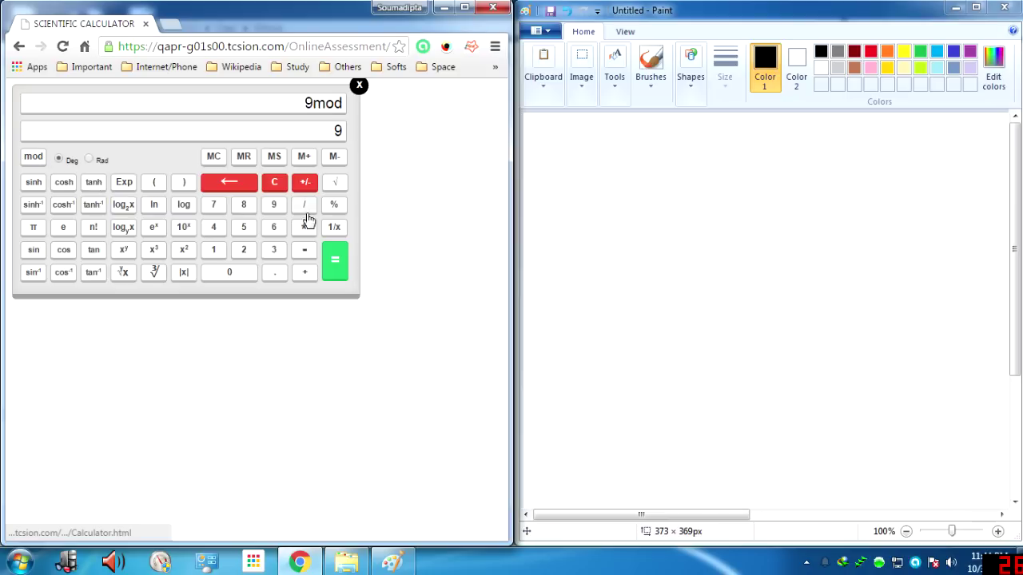
{"action": "left_click", "coordinate": [273, 227]}
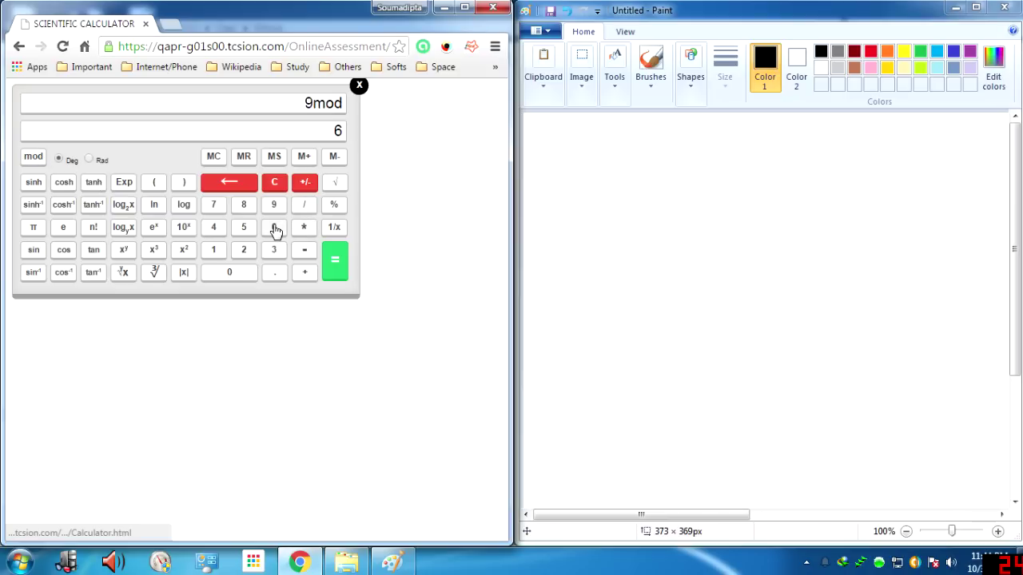
{"action": "left_click", "coordinate": [336, 272]}
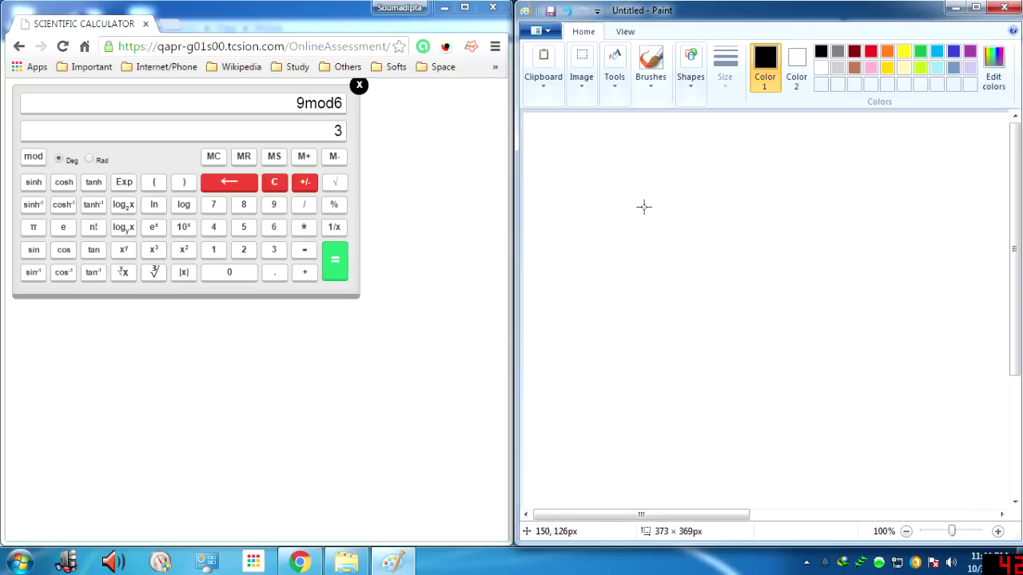
In Paint, draw the long division of 9 by 6 with the brush, showing quotient 1 and a circled remainder 3
{"action": "left_click_drag", "start_coordinate": [676, 210], "coordinate": [663, 258]}
{"action": "left_click", "coordinate": [650, 69]}
{"action": "mouse_move", "coordinate": [692, 201]}
{"action": "left_mouse_down"}
{"action": "mouse_move", "coordinate": [733, 226]}
{"action": "mouse_move", "coordinate": [690, 298]}
{"action": "mouse_move", "coordinate": [641, 329]}
{"action": "mouse_move", "coordinate": [788, 195]}
{"action": "mouse_move", "coordinate": [775, 324]}
{"action": "left_mouse_up"}
{"action": "left_click_drag", "start_coordinate": [621, 240], "coordinate": [592, 262]}
{"action": "left_click_drag", "start_coordinate": [816, 226], "coordinate": [809, 274]}
{"action": "mouse_move", "coordinate": [716, 307]}
{"action": "left_mouse_down"}
{"action": "mouse_move", "coordinate": [686, 342]}
{"action": "mouse_move", "coordinate": [742, 367]}
{"action": "mouse_move", "coordinate": [726, 405]}
{"action": "mouse_move", "coordinate": [704, 414]}
{"action": "mouse_move", "coordinate": [754, 415]}
{"action": "mouse_move", "coordinate": [707, 370]}
{"action": "left_mouse_up"}
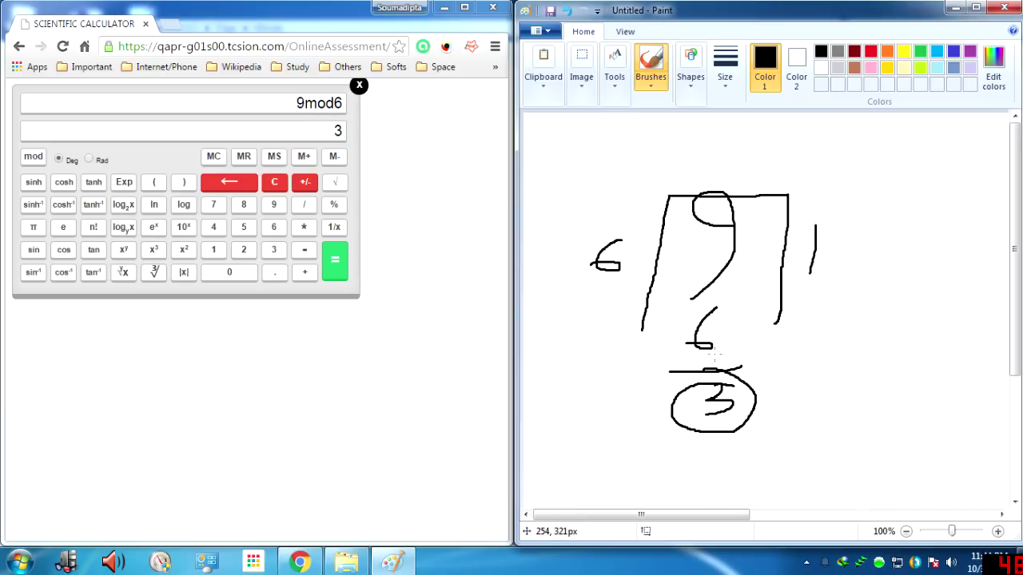
Select the whole long-division drawing on the canvas and delete it
{"action": "left_click", "coordinate": [582, 65]}
{"action": "left_click", "coordinate": [586, 177]}
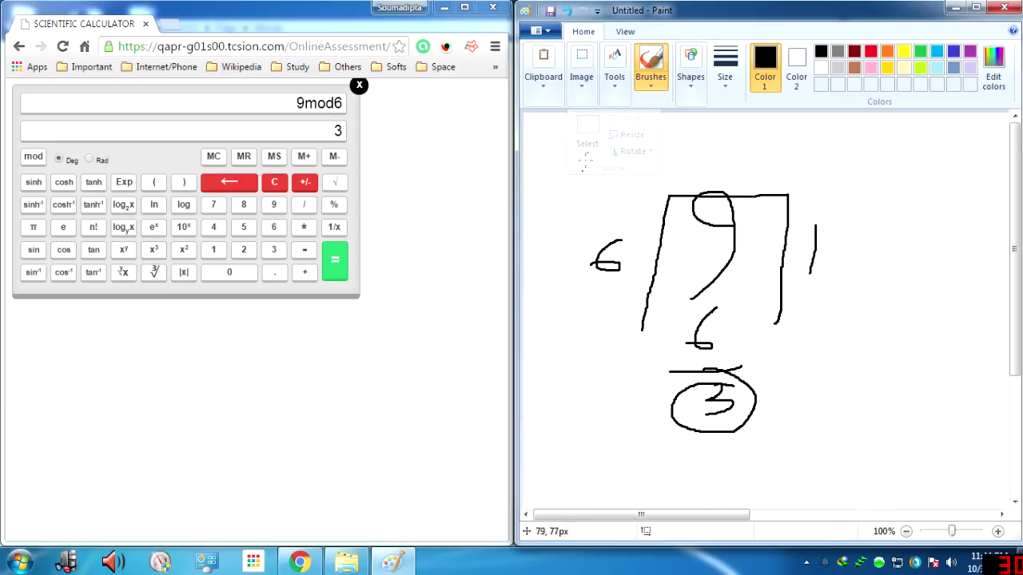
{"action": "left_click", "coordinate": [583, 72]}
{"action": "left_click", "coordinate": [587, 126]}
{"action": "left_click_drag", "start_coordinate": [584, 150], "coordinate": [873, 503]}
{"action": "key", "text": "Delete"}
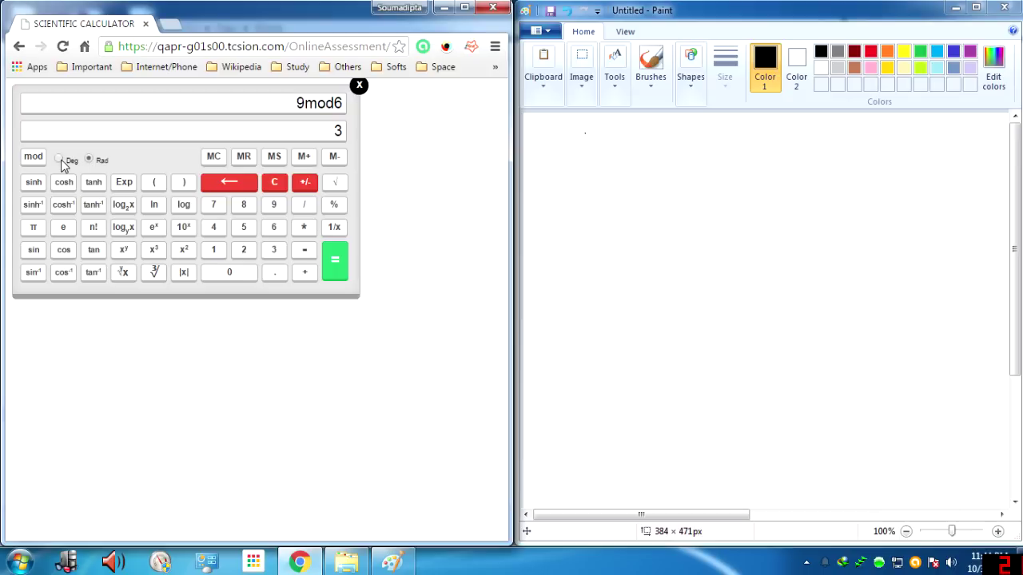
Back in the calculator, try the radian mode, return to degrees, and calculate the hyperbolic sine of 82
{"action": "left_click", "coordinate": [90, 159]}
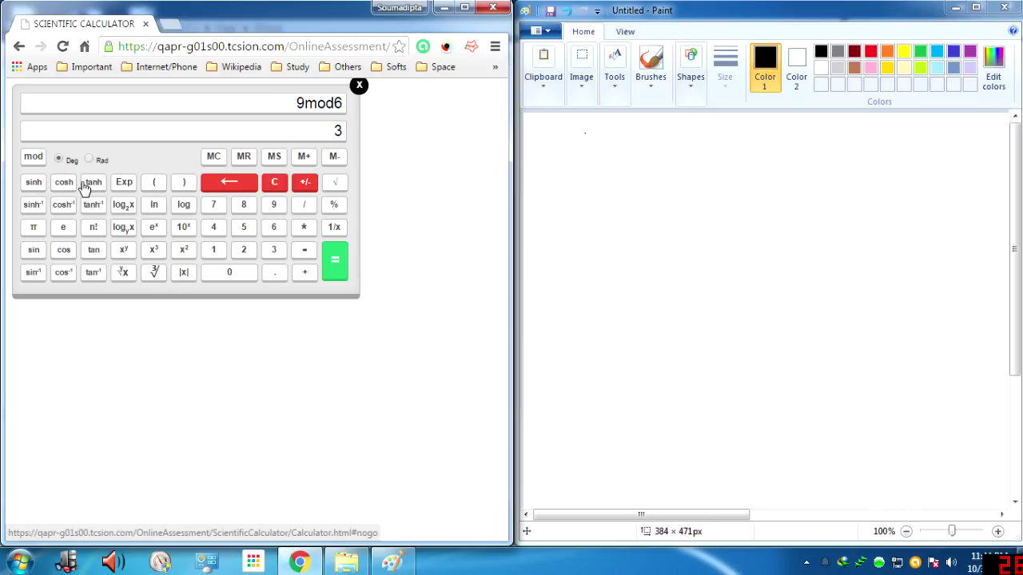
{"action": "left_click", "coordinate": [245, 206]}
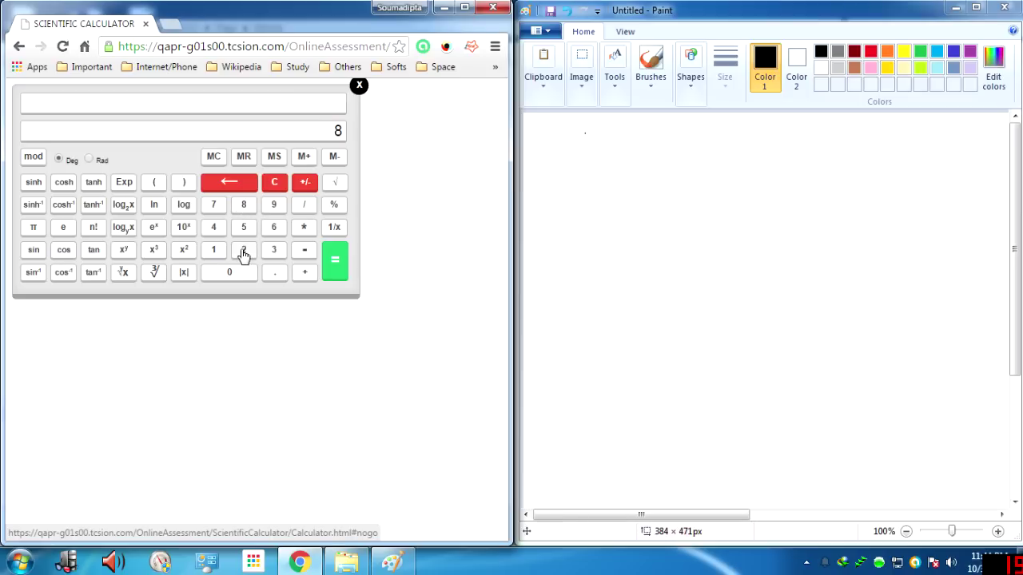
{"action": "left_click", "coordinate": [44, 187]}
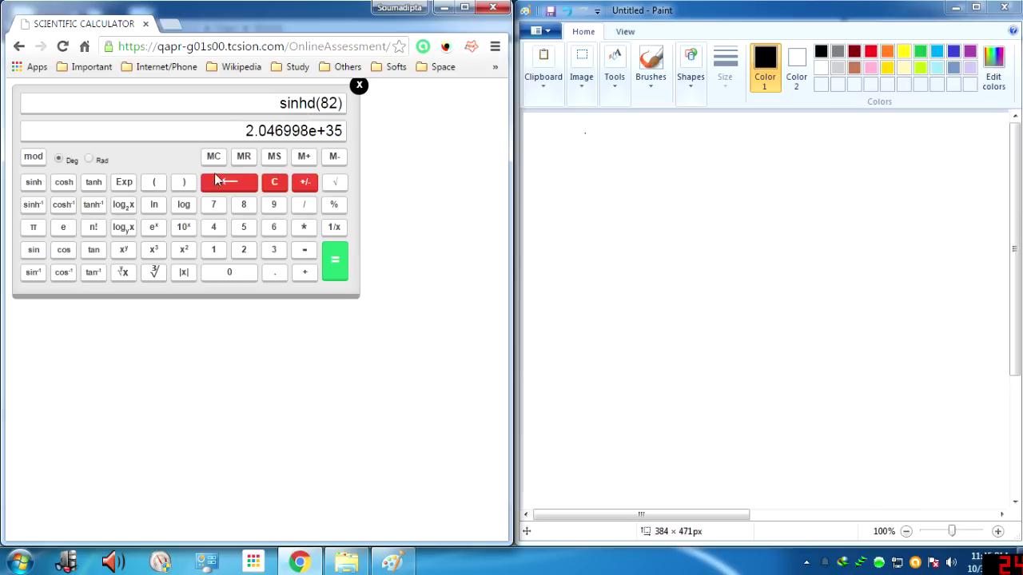
{"action": "left_click", "coordinate": [275, 184]}
Switch the angle mode to radians, evaluate the hyperbolic sine of 0, and clear the calculator
{"action": "left_click", "coordinate": [88, 159]}
{"action": "left_click", "coordinate": [33, 183]}
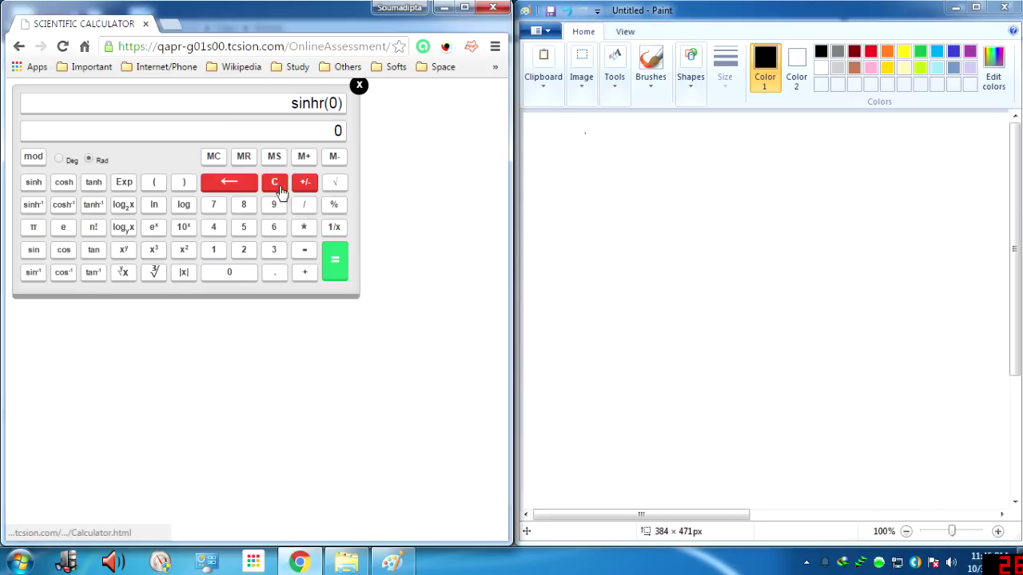
{"action": "left_click", "coordinate": [274, 185]}
Calculate the hyperbolic cosine of 95 in radian mode and clear the calculator
{"action": "left_click", "coordinate": [248, 227]}
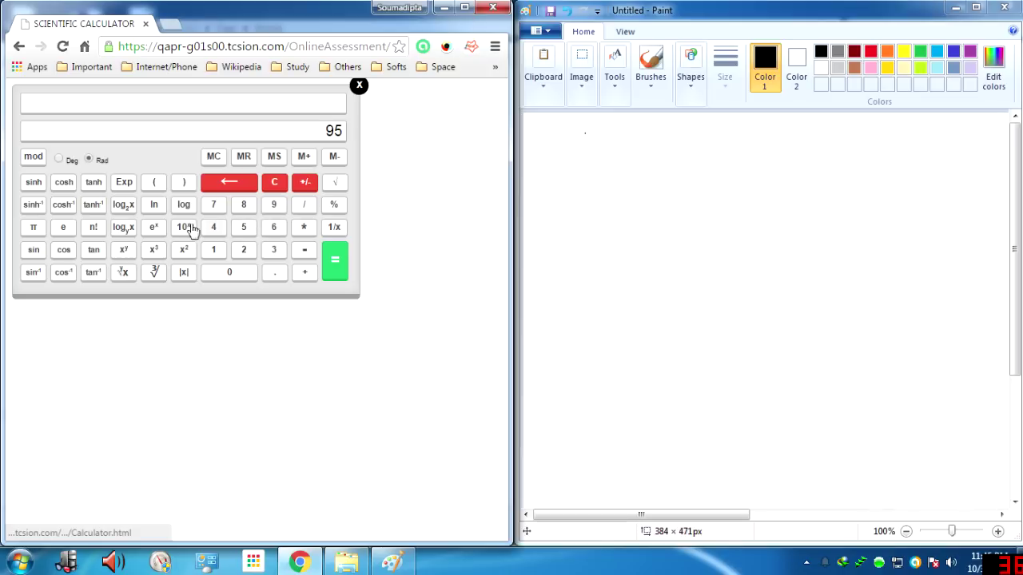
{"action": "left_click", "coordinate": [64, 183]}
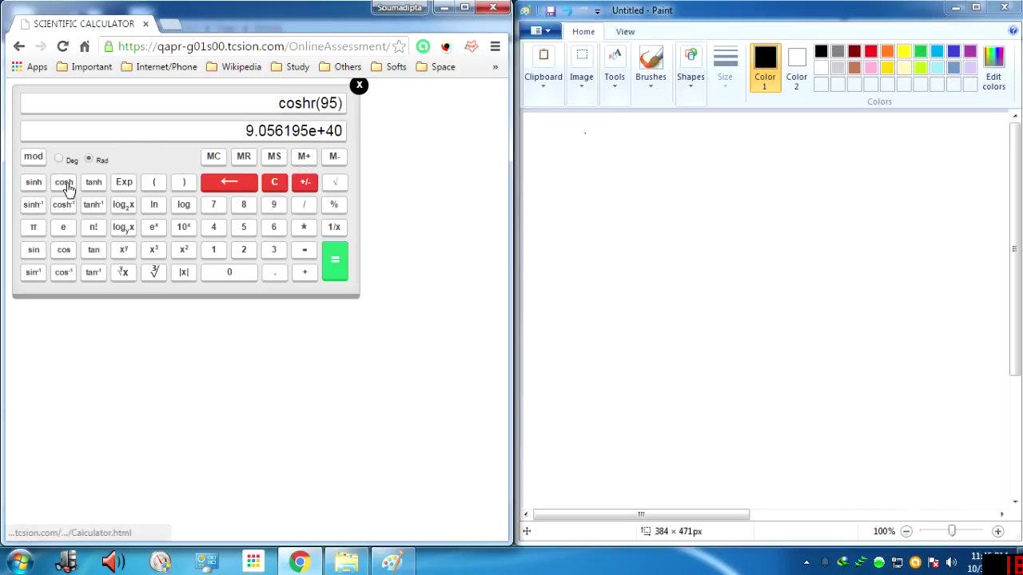
{"action": "left_click", "coordinate": [266, 182]}
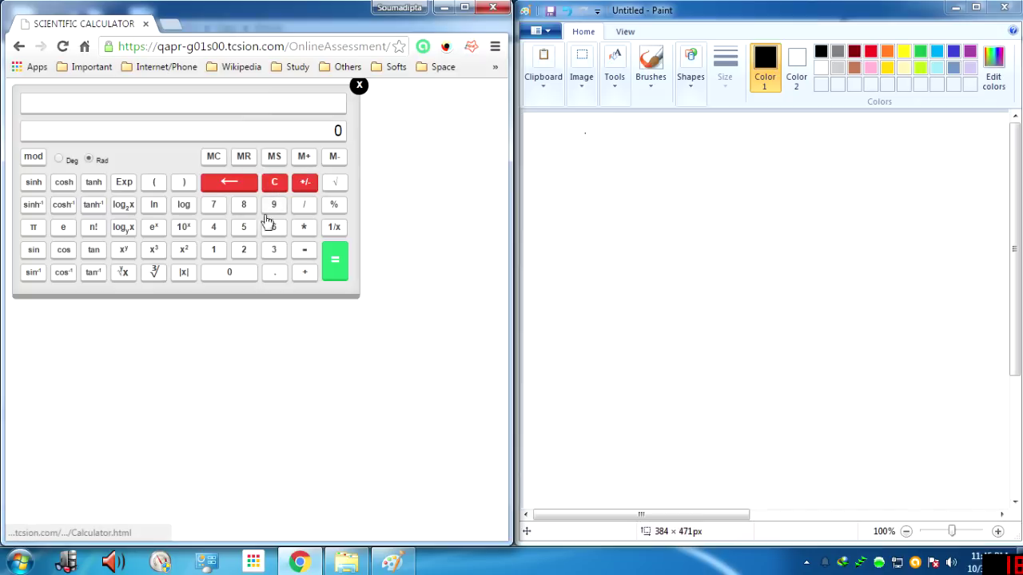
Insert the constant π, clear it, and apply the hyperbolic sine function to 0
{"action": "left_click", "coordinate": [33, 227]}
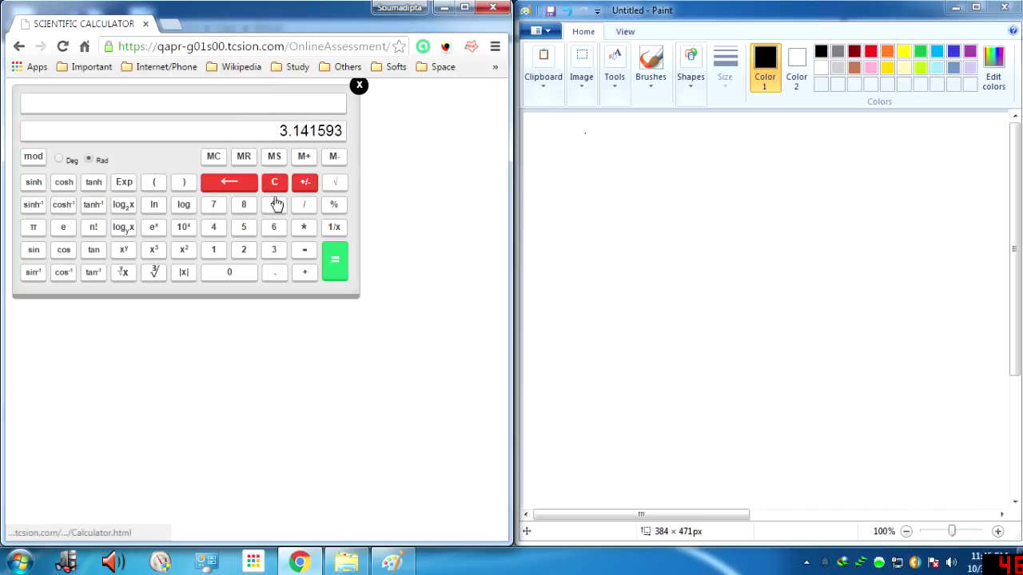
{"action": "left_click", "coordinate": [274, 183]}
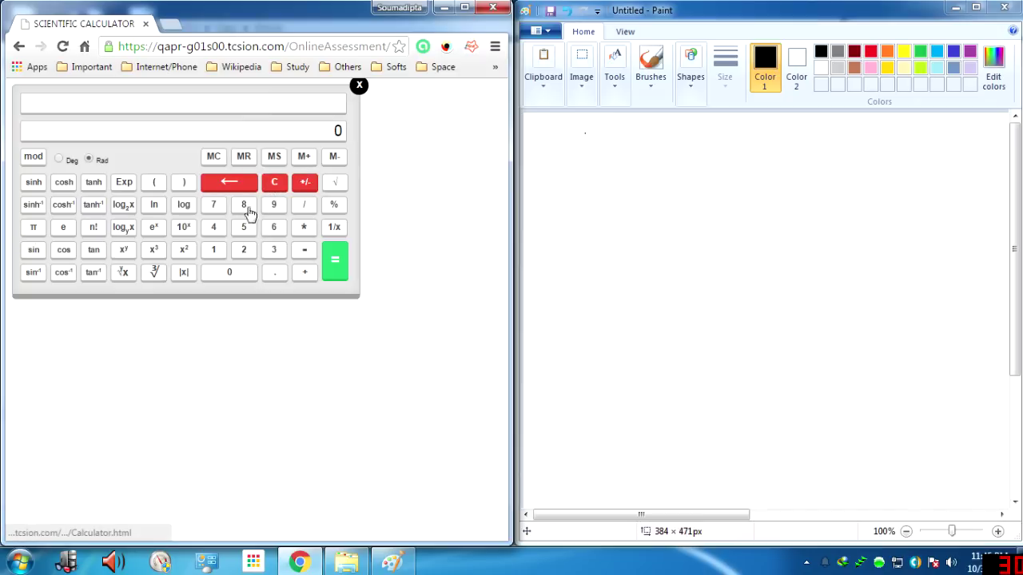
{"action": "left_click", "coordinate": [32, 204]}
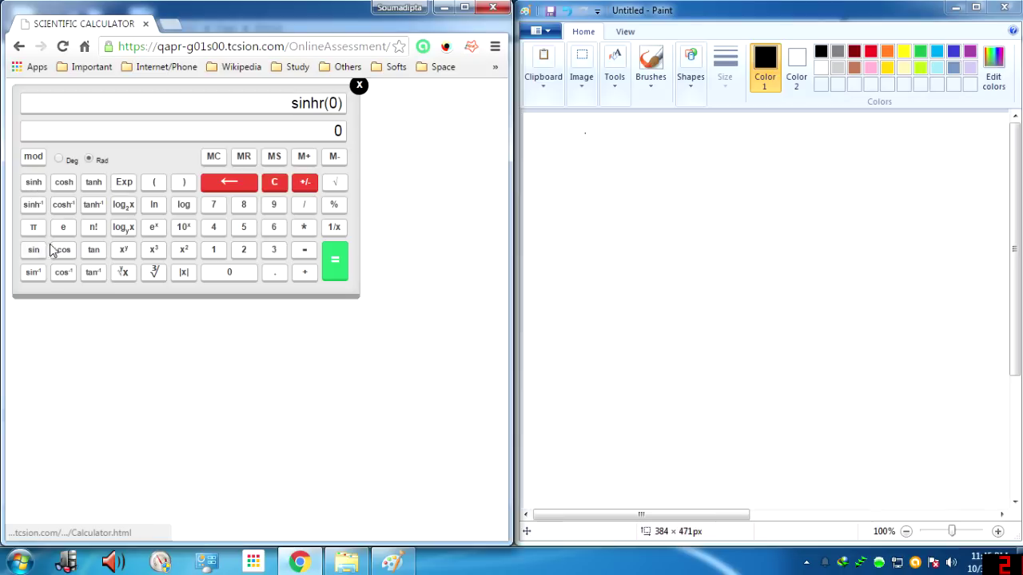
Calculate the hyperbolic sine of the constant π in radian mode and clear the calculator
{"action": "left_click", "coordinate": [271, 185]}
{"action": "left_click", "coordinate": [33, 228]}
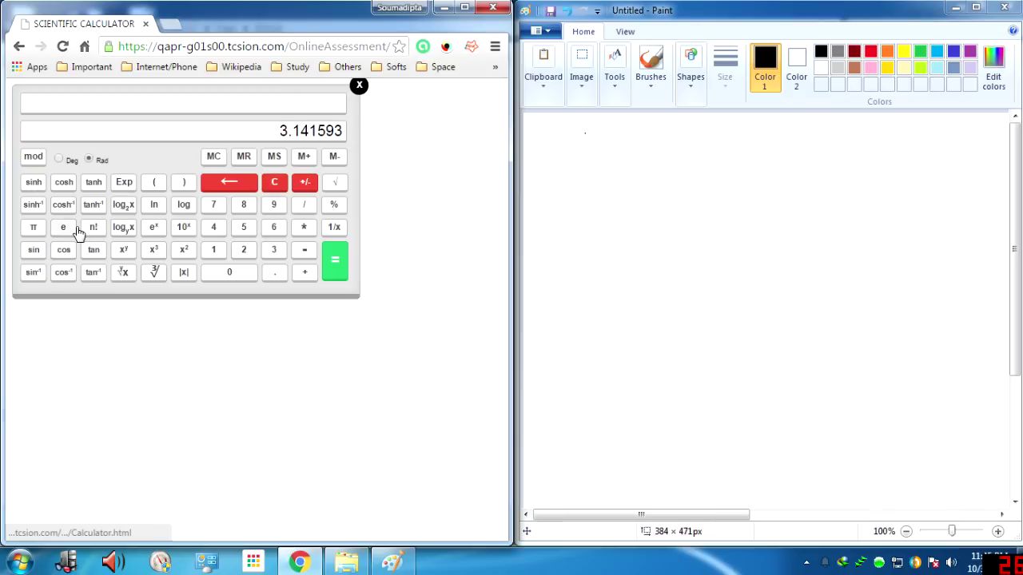
{"action": "left_click", "coordinate": [35, 185]}
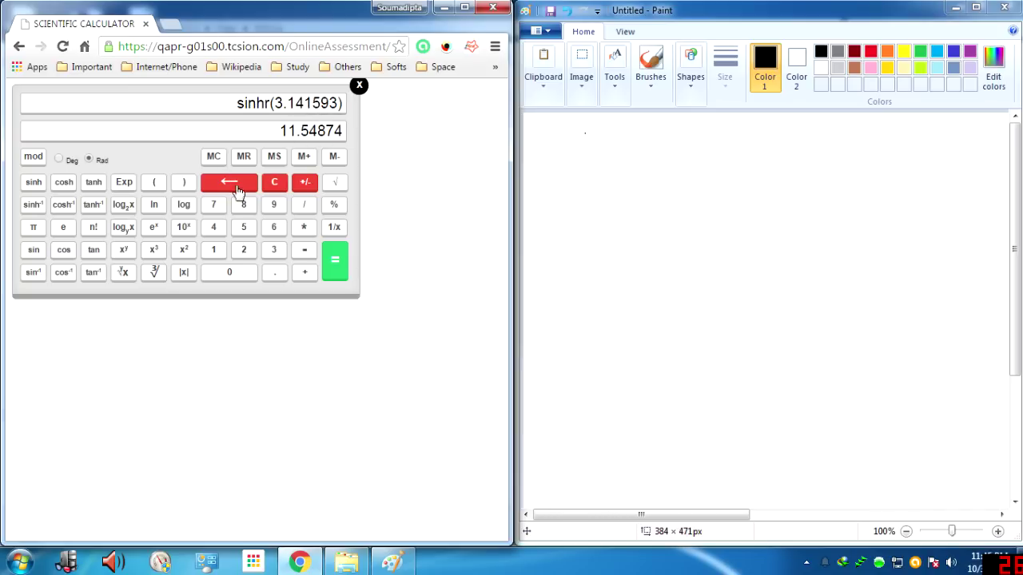
{"action": "left_click", "coordinate": [275, 182]}
Return the angle mode to degrees, insert the constant e, and clear it
{"action": "left_click", "coordinate": [59, 159]}
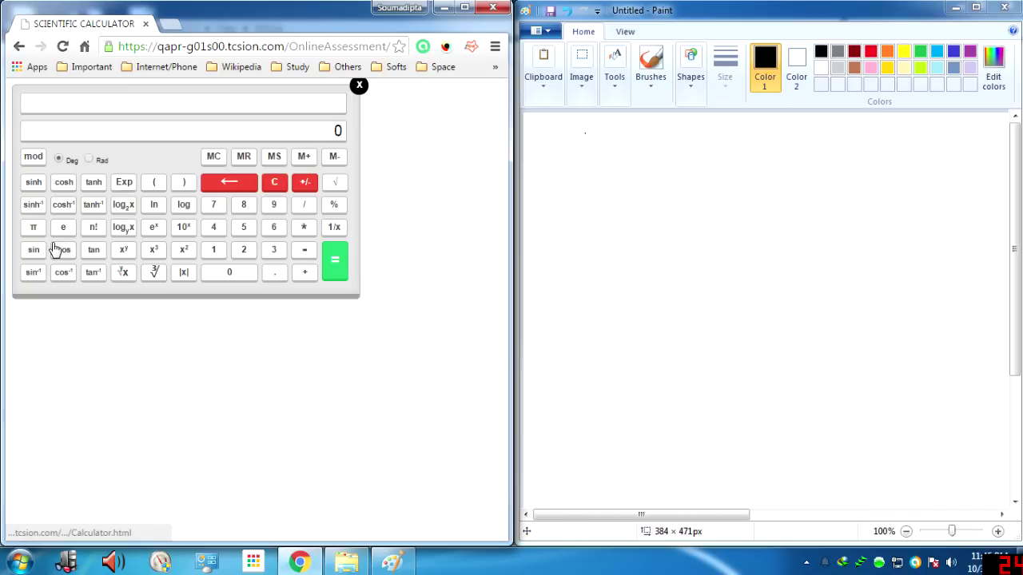
{"action": "left_click", "coordinate": [67, 231]}
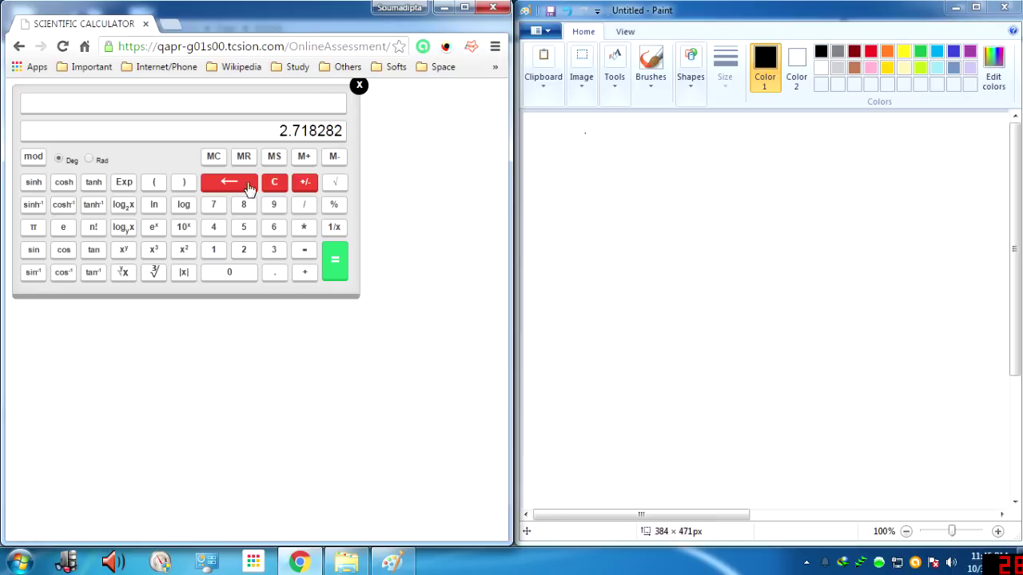
{"action": "left_click", "coordinate": [265, 187]}
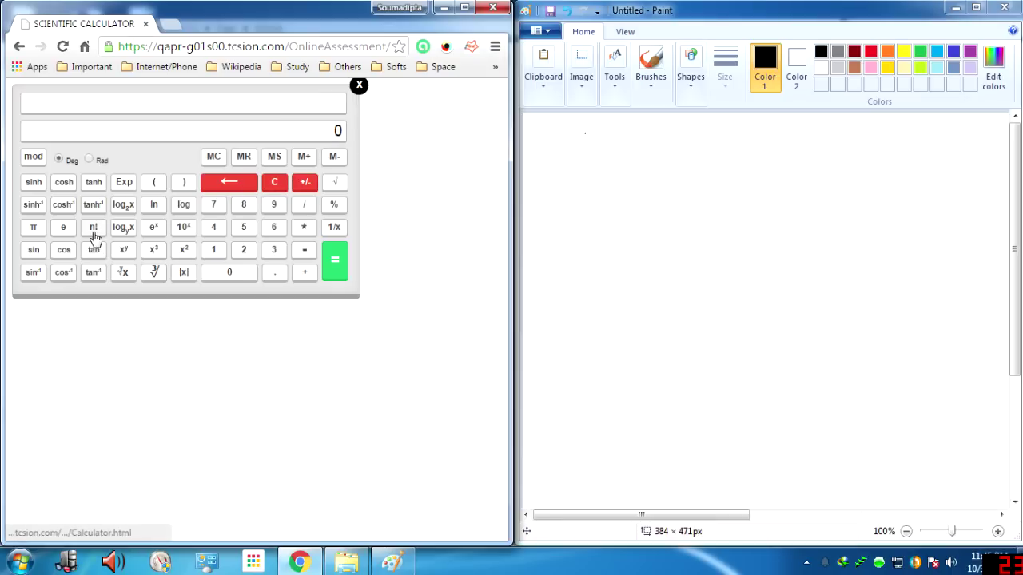
Calculate the factorial of 5 and the inverse sine of 1 in degrees, clearing the calculator after each
{"action": "left_click", "coordinate": [242, 228]}
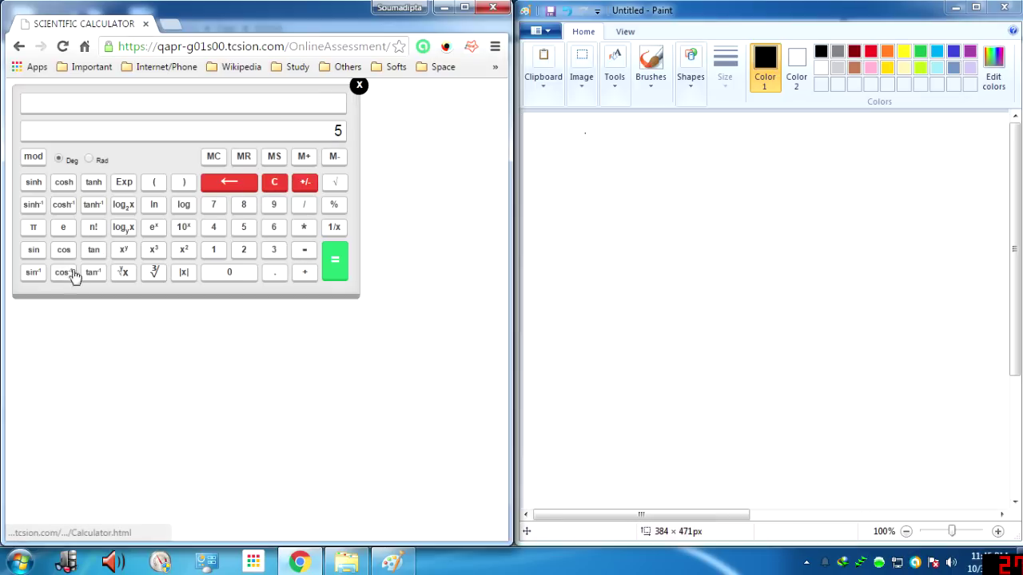
{"action": "left_click", "coordinate": [91, 230]}
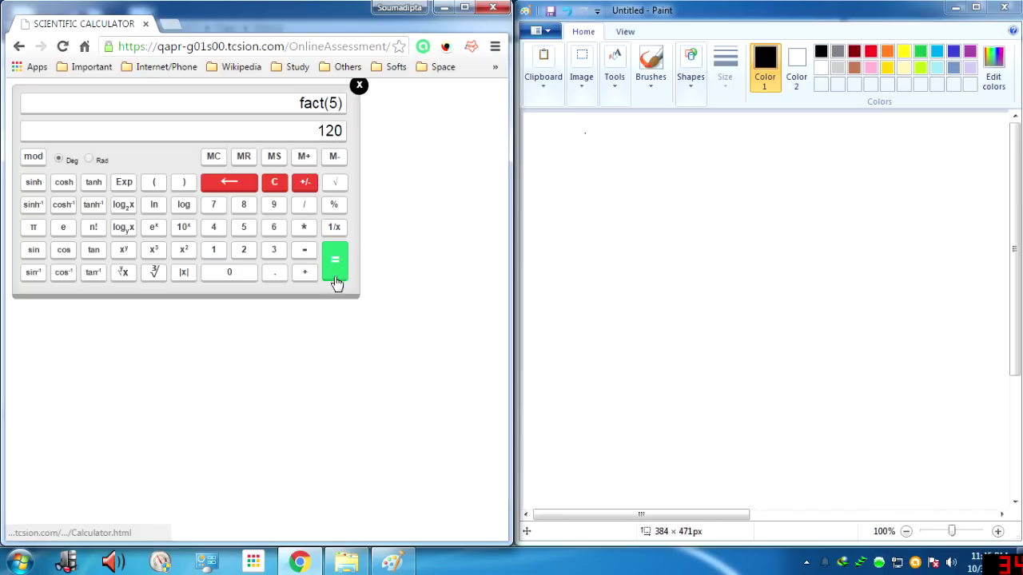
{"action": "left_click", "coordinate": [282, 187]}
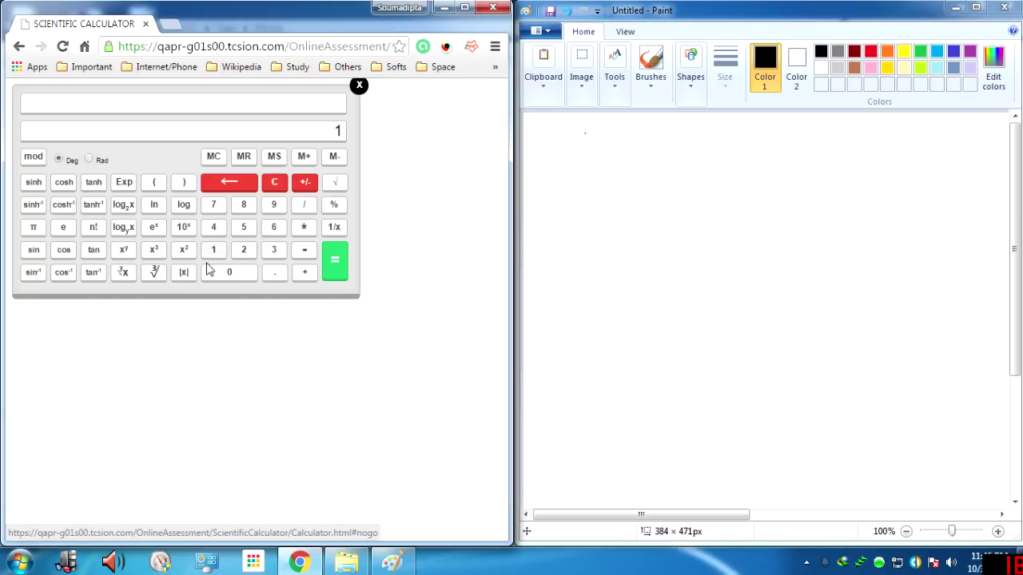
{"action": "left_click", "coordinate": [36, 273]}
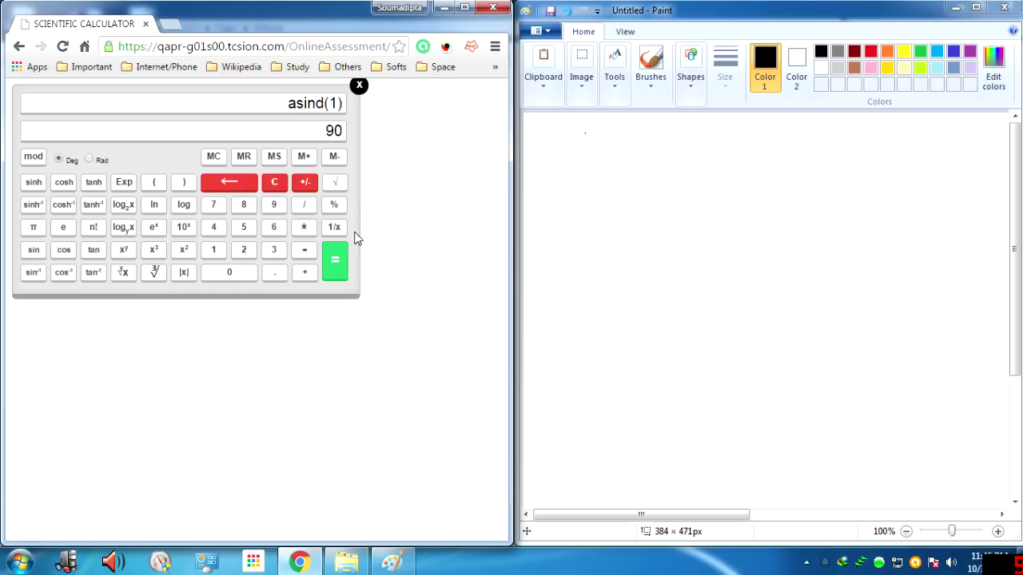
{"action": "left_click", "coordinate": [274, 182]}
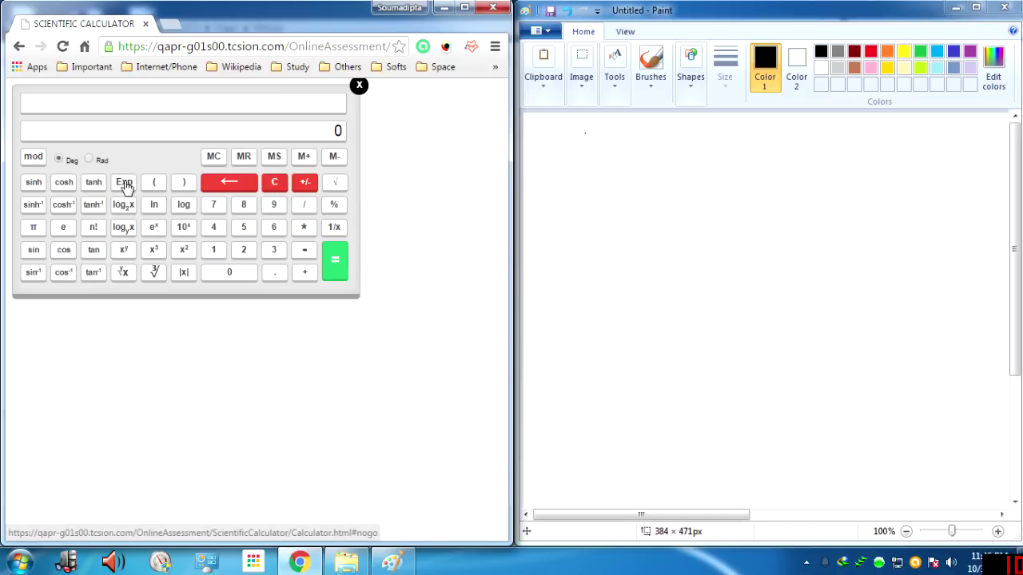
Evaluate 20e+5 with the Exp function and clear the calculator
{"action": "left_click", "coordinate": [245, 253]}
{"action": "left_click", "coordinate": [124, 184]}
{"action": "left_click", "coordinate": [246, 229]}
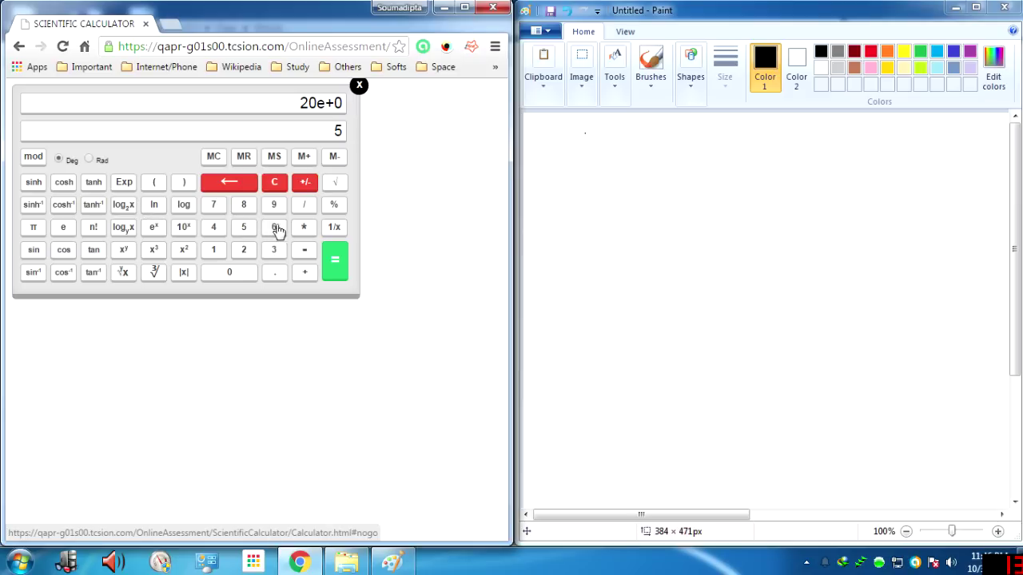
{"action": "left_click", "coordinate": [336, 270]}
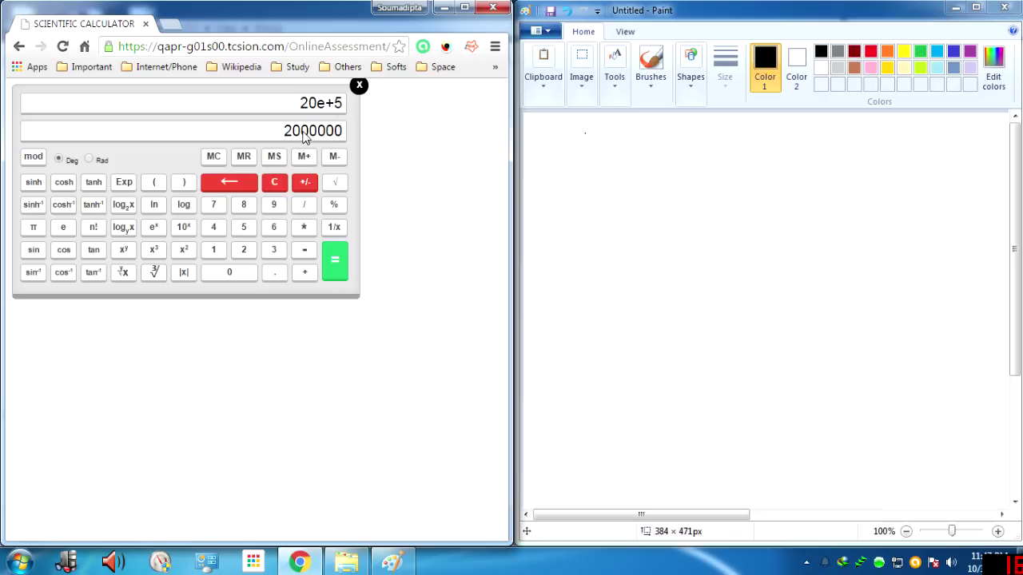
{"action": "left_click", "coordinate": [274, 184]}
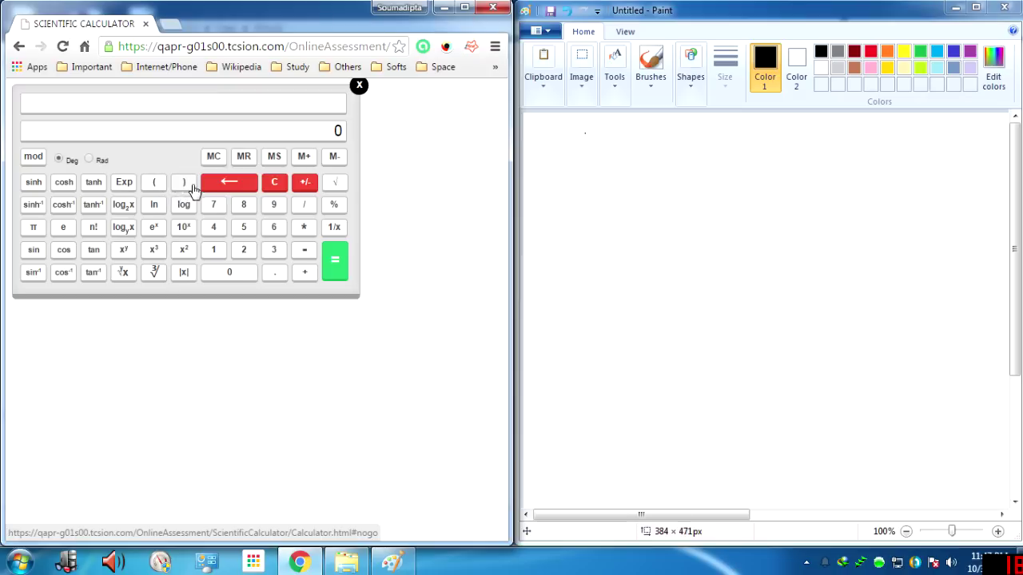
Evaluate the bracketed expression (5+3)*(5-3) and clear the calculator
{"action": "left_click", "coordinate": [158, 185]}
{"action": "left_click", "coordinate": [241, 231]}
{"action": "left_click", "coordinate": [304, 272]}
{"action": "left_click", "coordinate": [274, 249]}
{"action": "left_click", "coordinate": [183, 185]}
{"action": "left_click", "coordinate": [304, 227]}
{"action": "left_click", "coordinate": [153, 184]}
{"action": "left_click", "coordinate": [246, 227]}
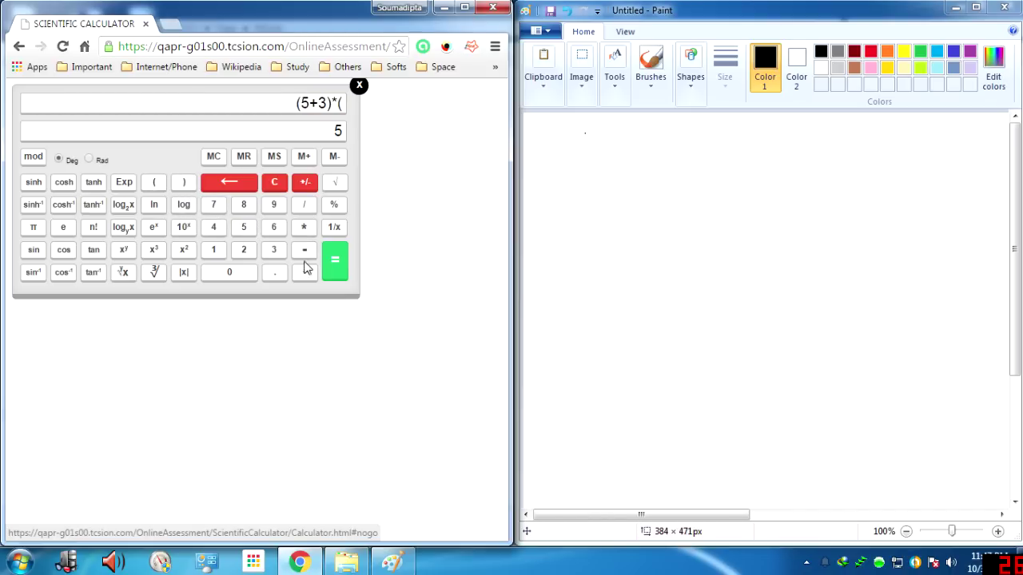
{"action": "left_click", "coordinate": [303, 250]}
{"action": "left_click", "coordinate": [276, 251]}
{"action": "left_click", "coordinate": [187, 184]}
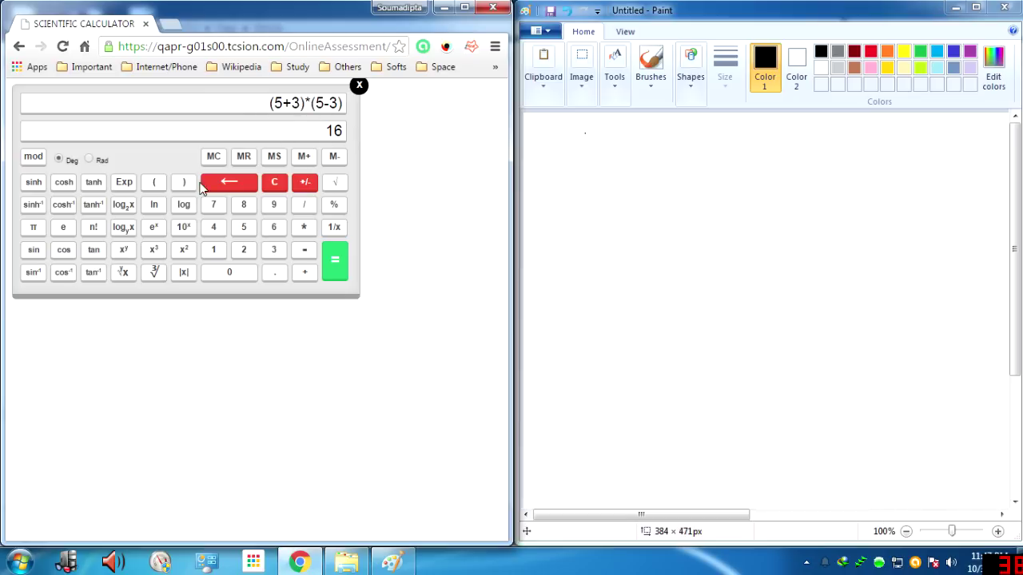
{"action": "left_click", "coordinate": [274, 183]}
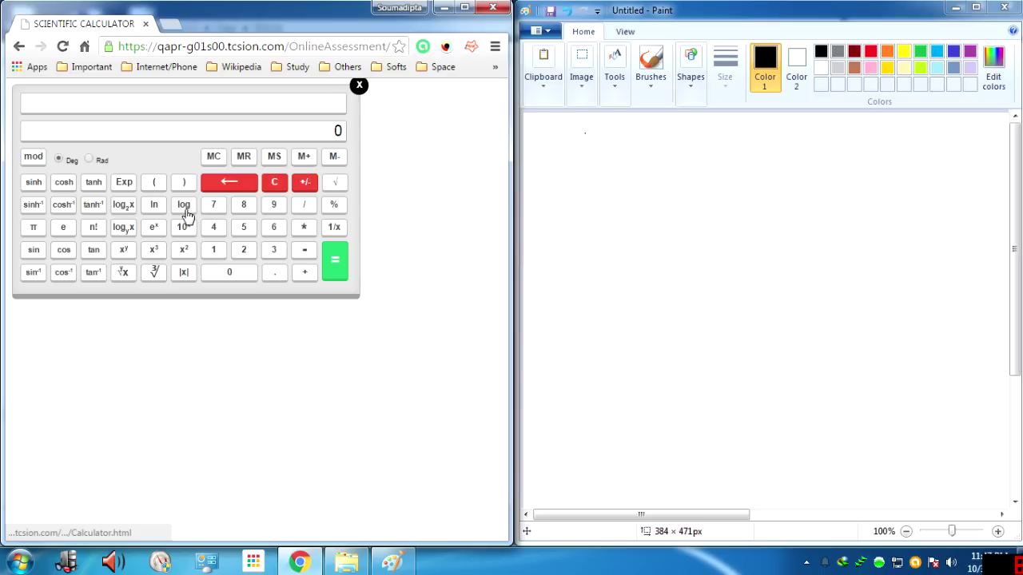
Calculate the common logarithm of 10 and clear the calculator
{"action": "left_click", "coordinate": [214, 251]}
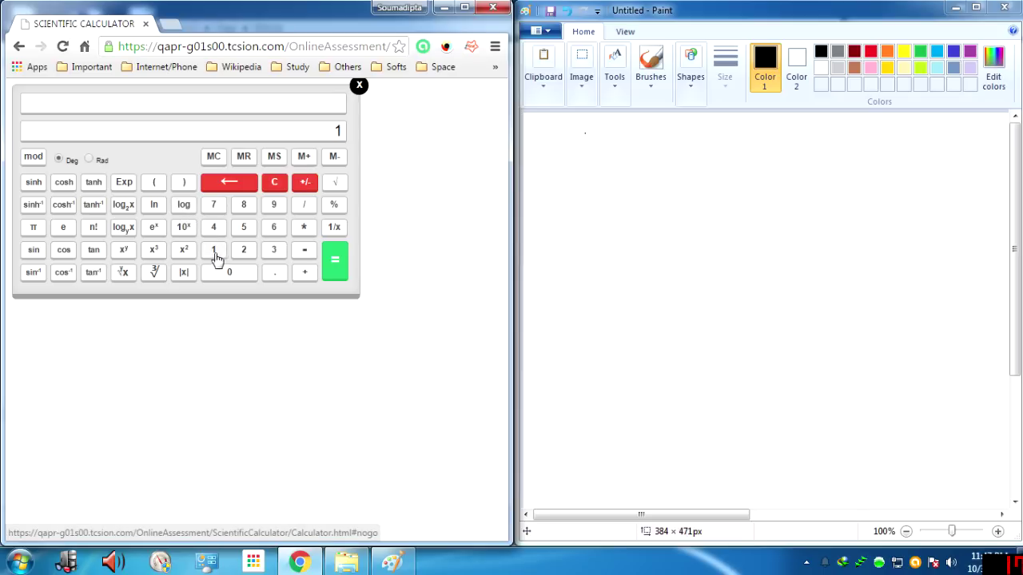
{"action": "left_click", "coordinate": [228, 274]}
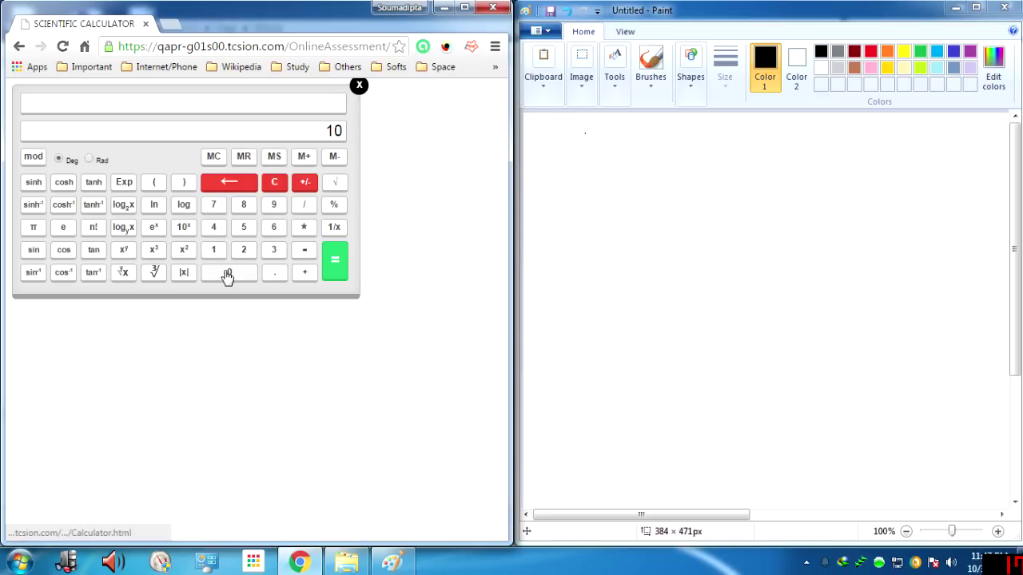
{"action": "left_click", "coordinate": [184, 209]}
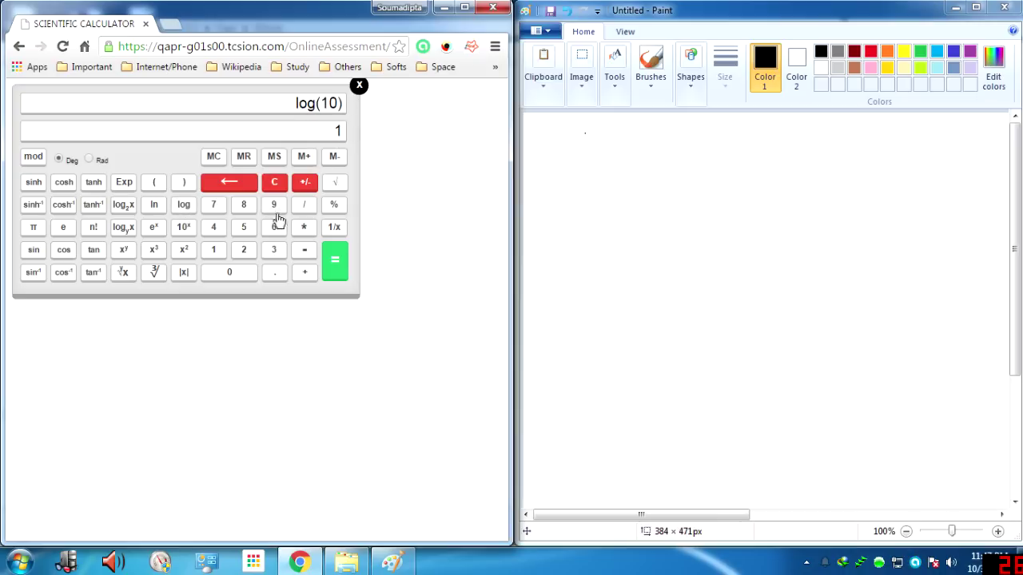
{"action": "left_click", "coordinate": [274, 188]}
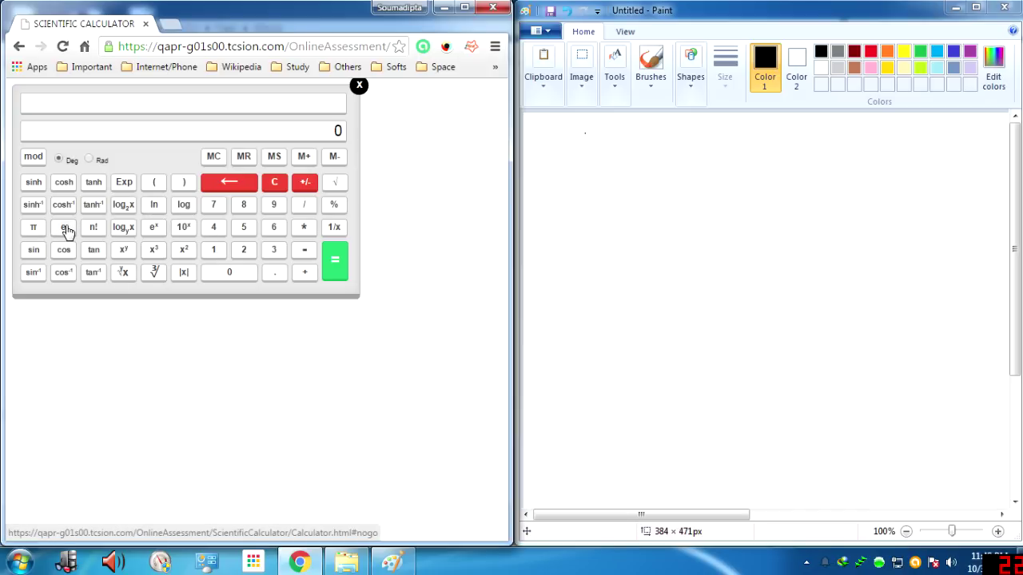
Calculate the natural logarithm of the constant e and the base-2 logarithm of 2, clearing the calculator after each
{"action": "left_click", "coordinate": [67, 229]}
{"action": "left_click", "coordinate": [156, 209]}
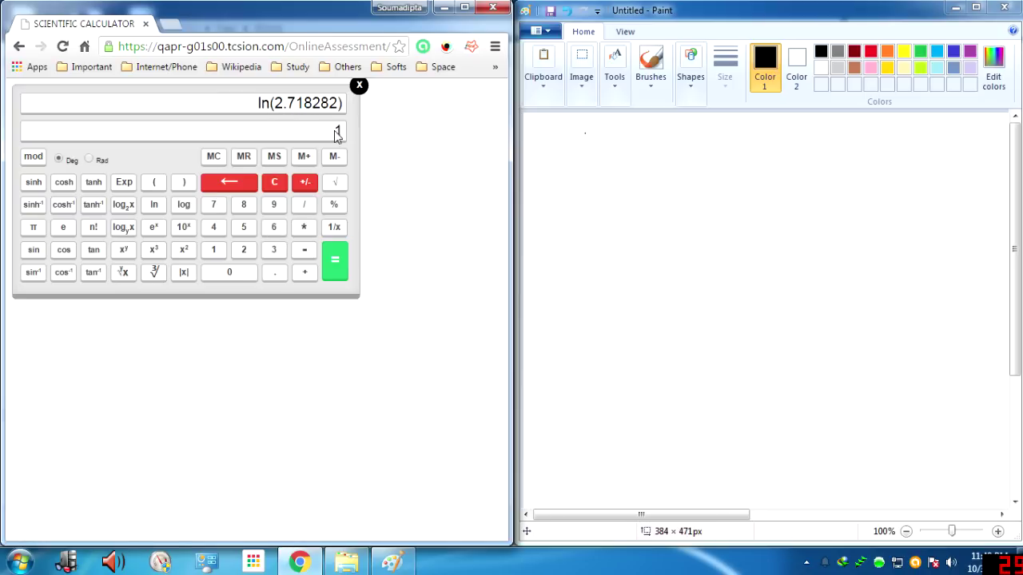
{"action": "left_click", "coordinate": [274, 183]}
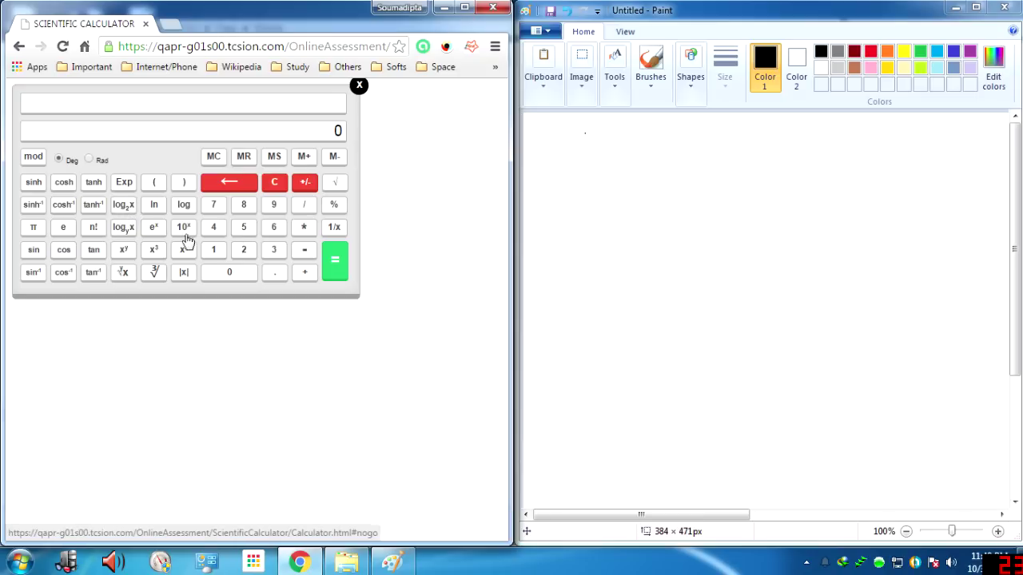
{"action": "left_click", "coordinate": [246, 255]}
{"action": "left_click", "coordinate": [124, 206]}
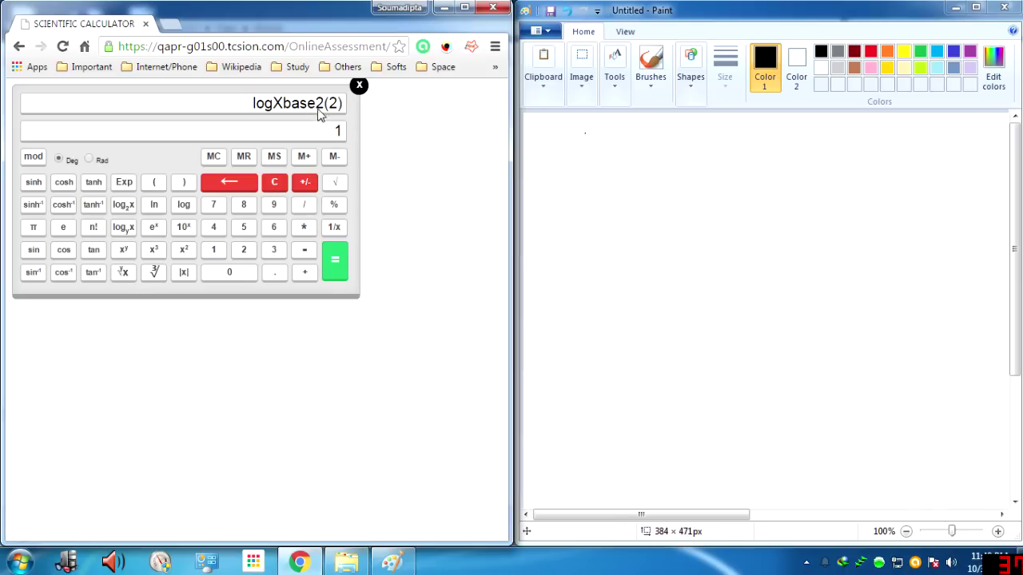
{"action": "left_click", "coordinate": [274, 182]}
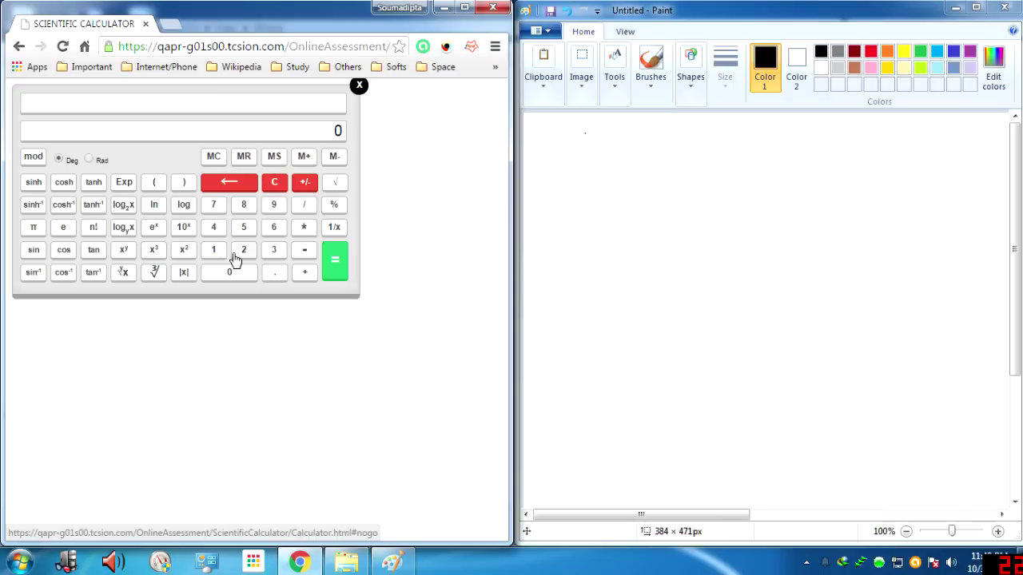
Calculate the logarithm of 400 to base 20 with the log-base-y function and clear the calculator
{"action": "left_click", "coordinate": [213, 227]}
{"action": "left_click", "coordinate": [232, 278]}
{"action": "left_click", "coordinate": [232, 278]}
{"action": "left_click", "coordinate": [126, 228]}
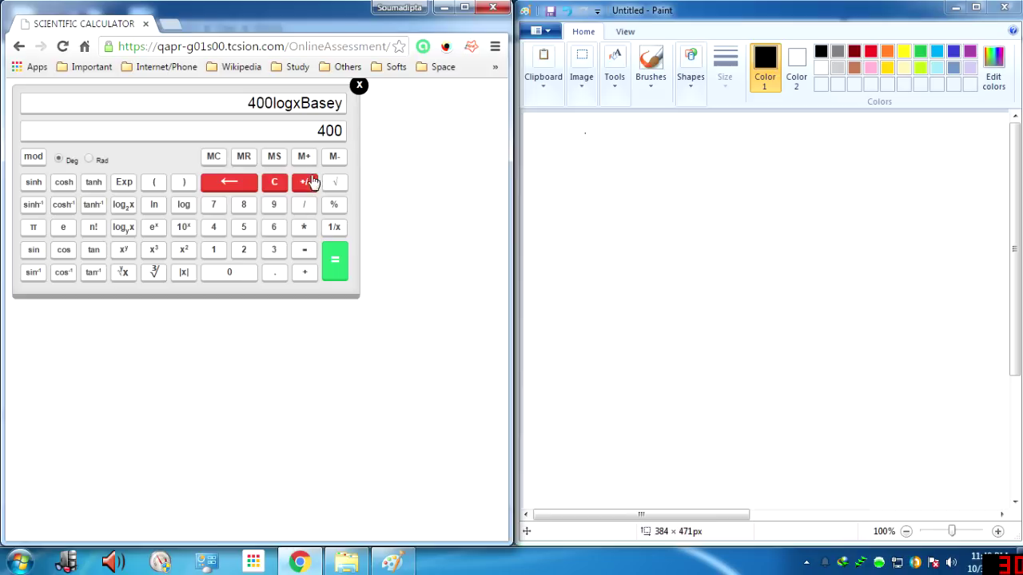
{"action": "left_click", "coordinate": [244, 250]}
{"action": "left_click", "coordinate": [245, 270]}
{"action": "left_click", "coordinate": [344, 277]}
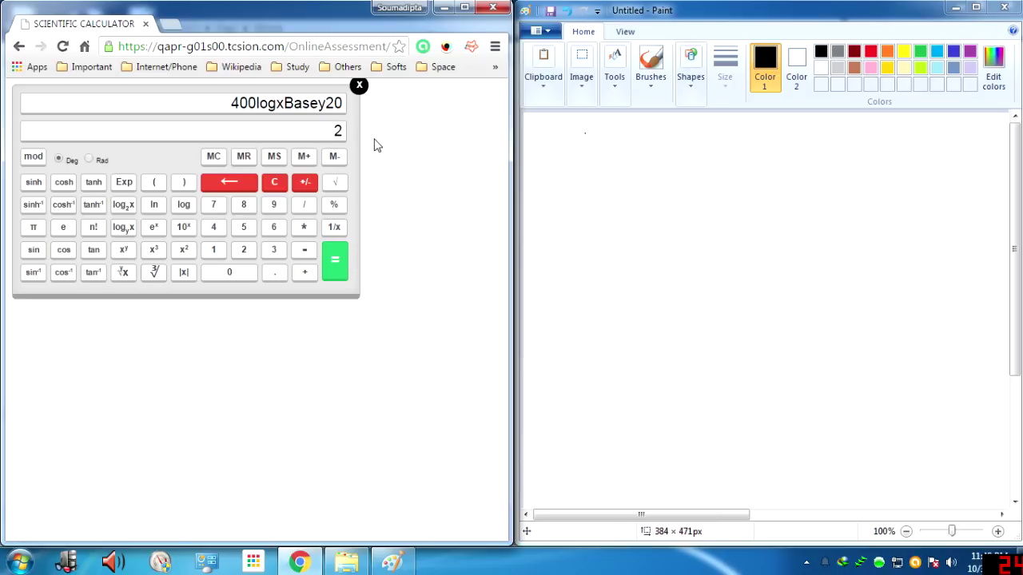
{"action": "left_click", "coordinate": [283, 186]}
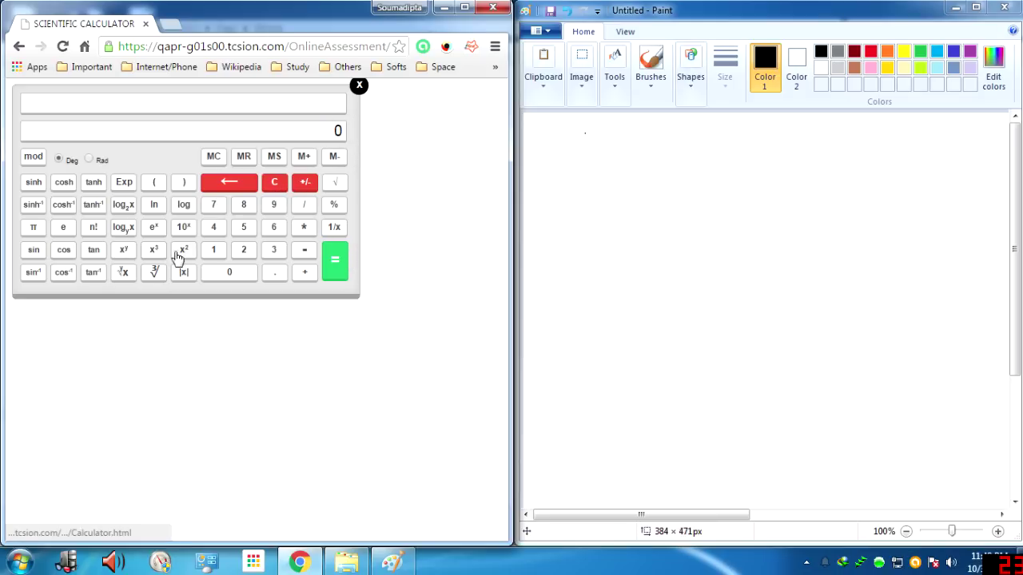
Raise e and 10 to the power 5 with their exponential functions, clearing the calculator after each
{"action": "left_click", "coordinate": [248, 230]}
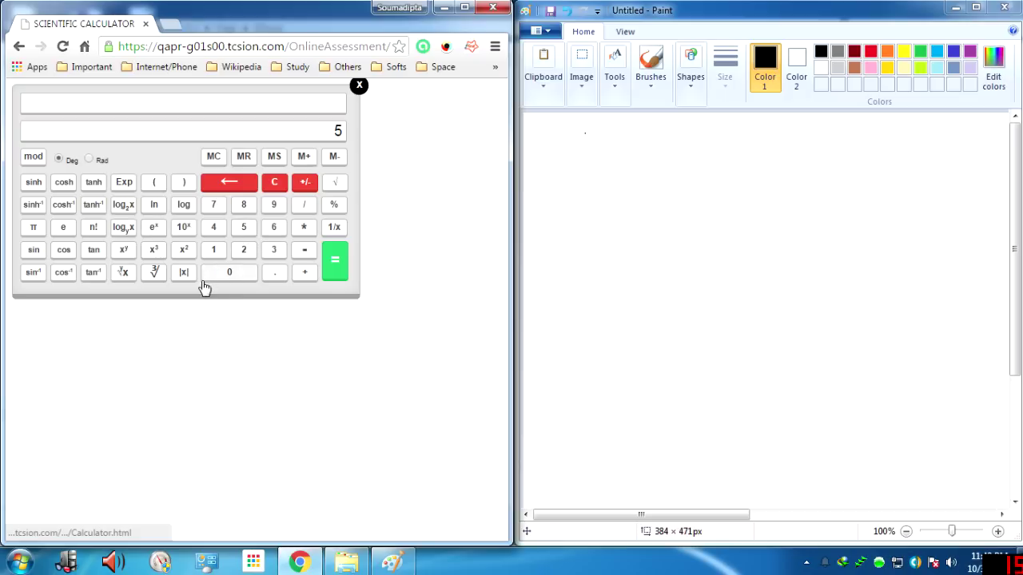
{"action": "left_click", "coordinate": [153, 230]}
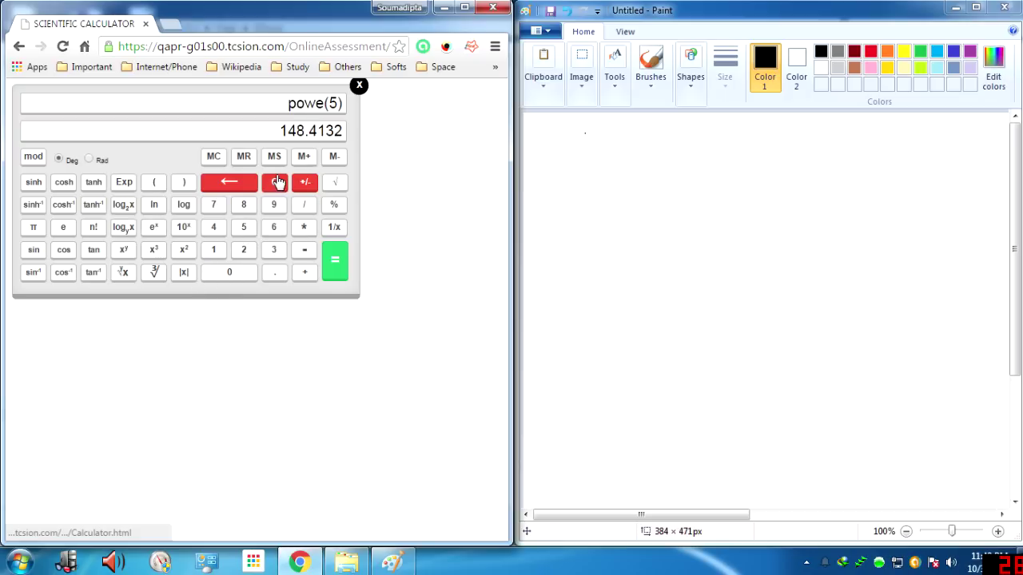
{"action": "left_click", "coordinate": [273, 182]}
{"action": "left_click", "coordinate": [240, 232]}
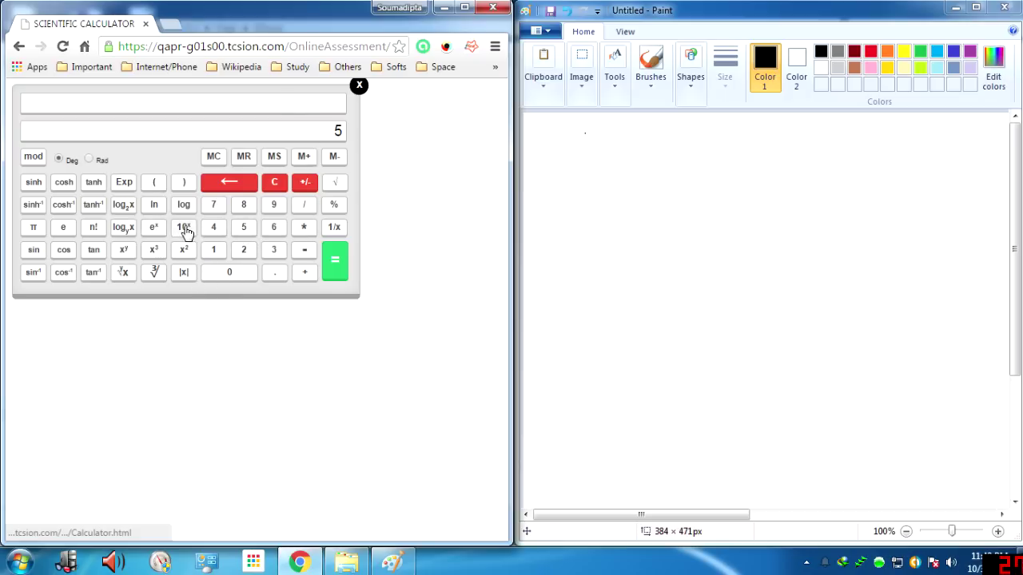
{"action": "left_click", "coordinate": [182, 228]}
{"action": "left_click", "coordinate": [275, 184]}
Calculate 5 raised to the power 6 with the x-to-the-y function and clear the calculator
{"action": "left_click", "coordinate": [124, 249]}
{"action": "left_click", "coordinate": [334, 265]}
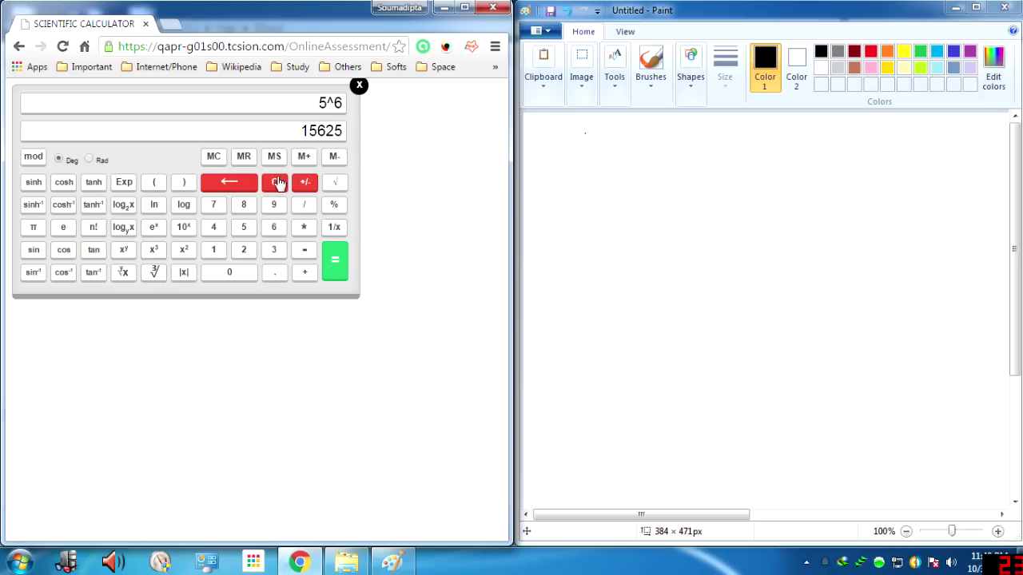
{"action": "left_click", "coordinate": [276, 182]}
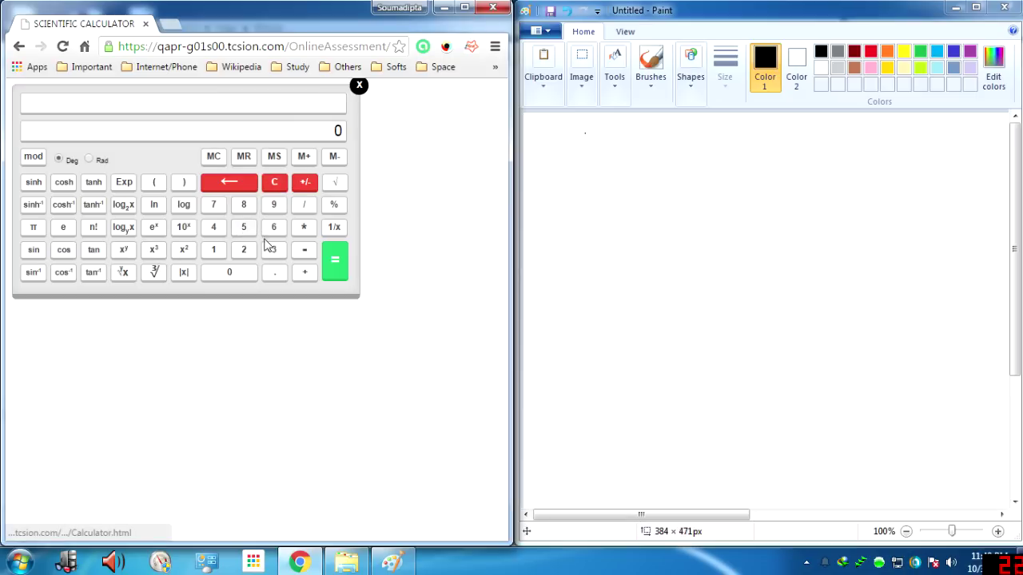
Calculate the cube of 3, clear the calculator, and calculate the square of 2
{"action": "left_click", "coordinate": [273, 252]}
{"action": "left_click", "coordinate": [154, 251]}
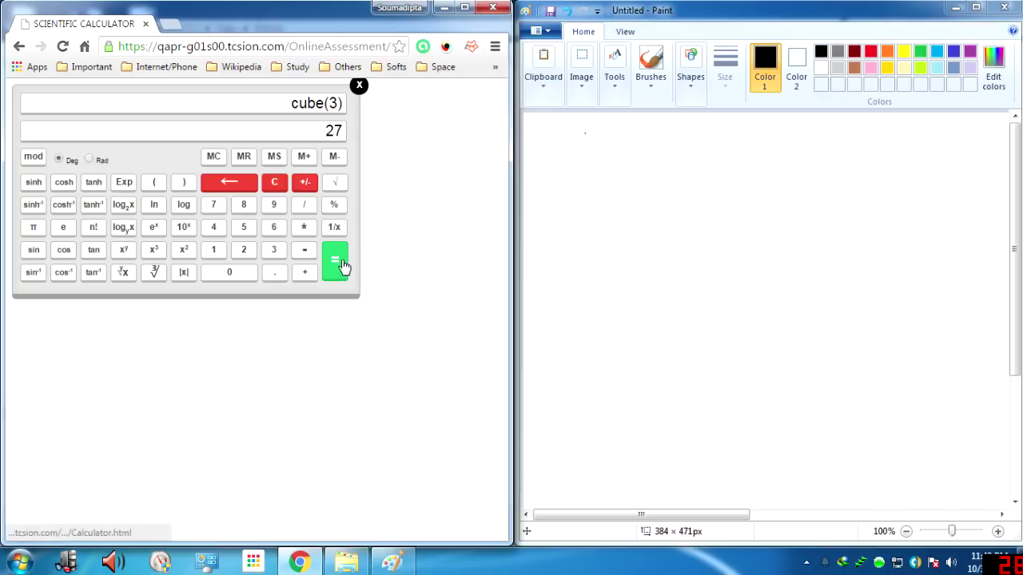
{"action": "left_click", "coordinate": [272, 181]}
{"action": "left_click", "coordinate": [237, 252]}
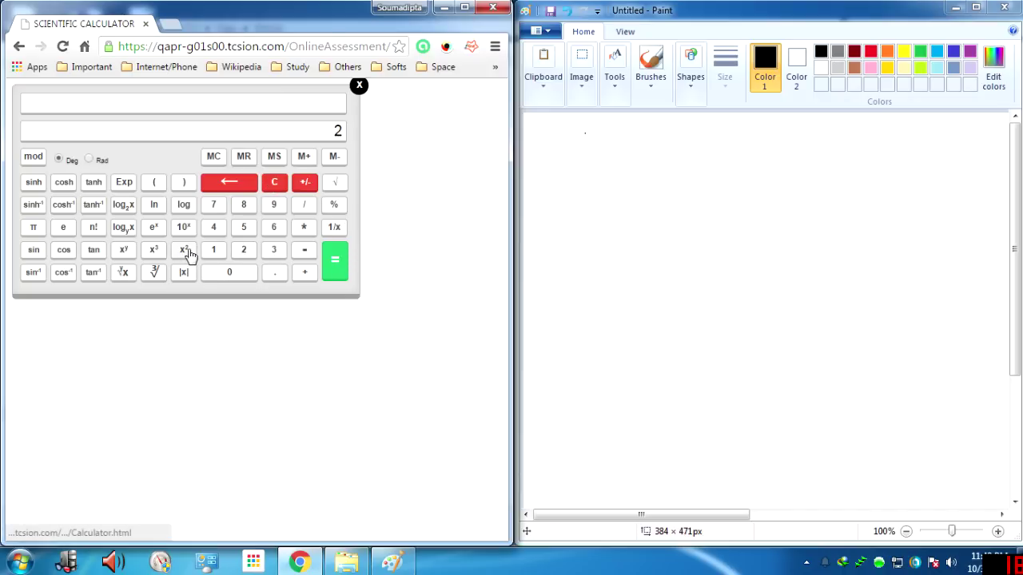
{"action": "left_click", "coordinate": [184, 253]}
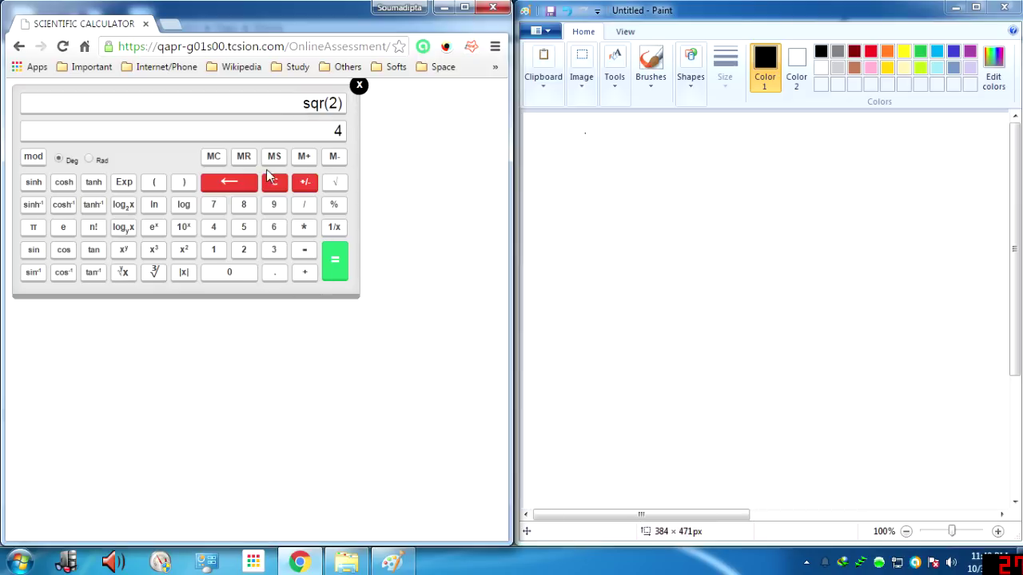
Clear the squared result from the calculator display
{"action": "left_click", "coordinate": [270, 177]}
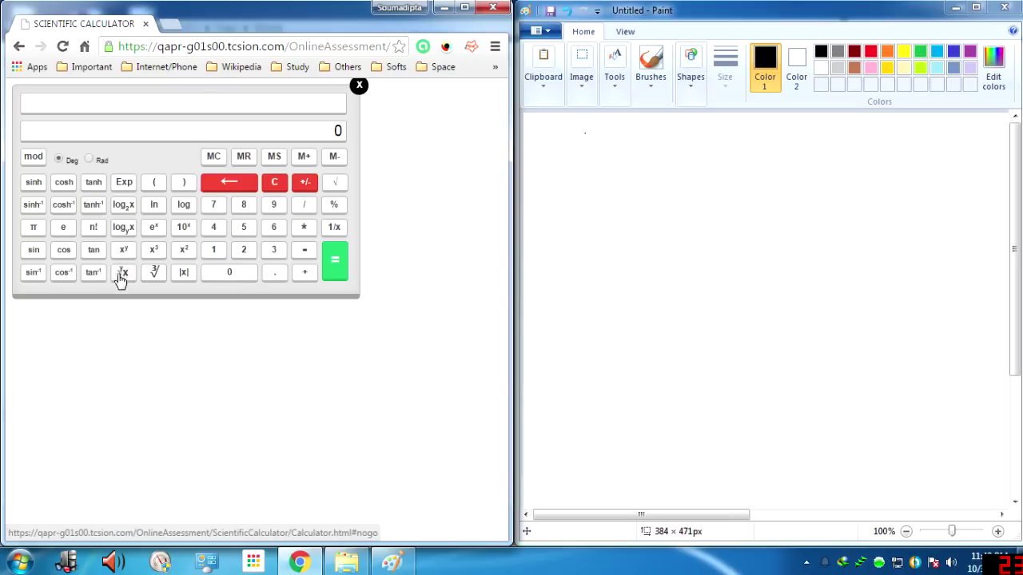
{"action": "left_click", "coordinate": [275, 259]}
{"action": "left_click", "coordinate": [241, 258]}
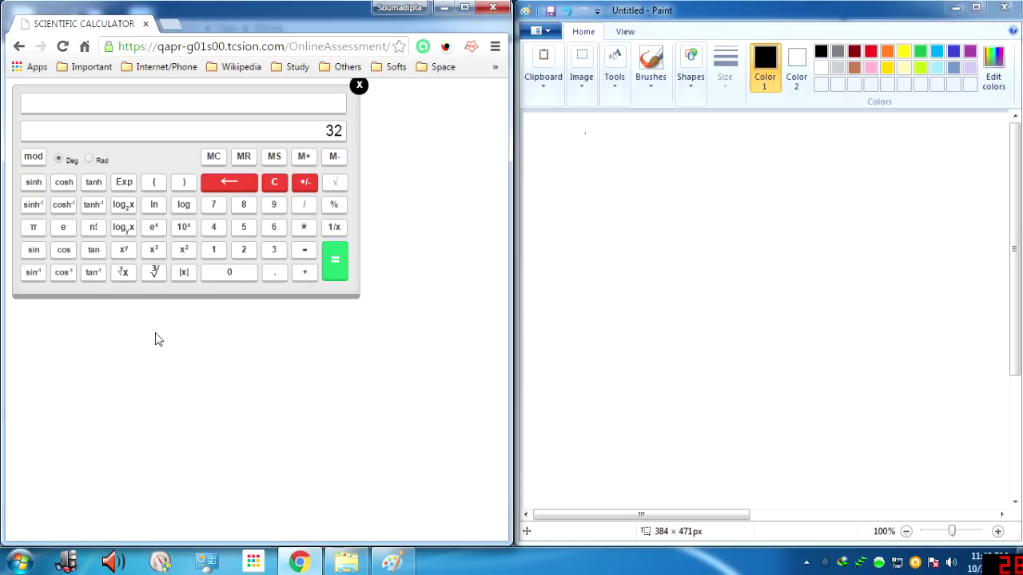
{"action": "left_click", "coordinate": [121, 275]}
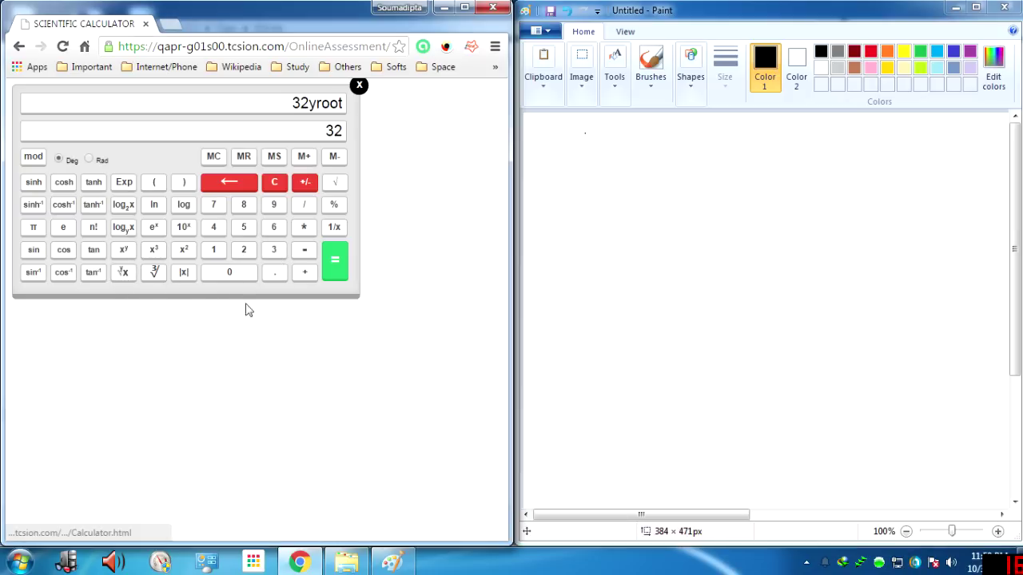
{"action": "left_click", "coordinate": [245, 232]}
{"action": "left_click", "coordinate": [275, 183]}
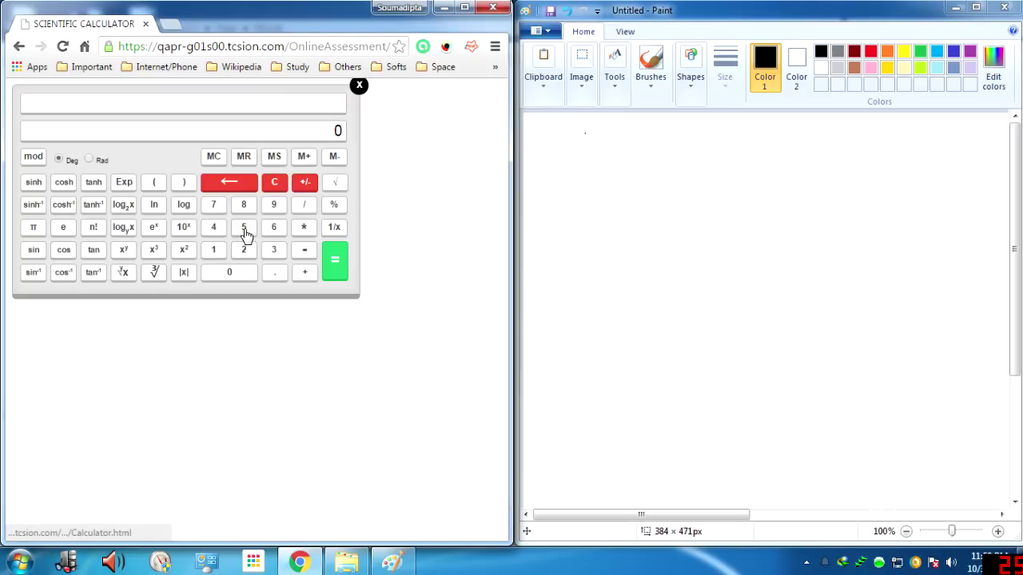
Calculate the fifth root of 32 with the y-th root function and clear the calculator
{"action": "left_click", "coordinate": [271, 253]}
{"action": "left_click", "coordinate": [243, 251]}
{"action": "left_click", "coordinate": [131, 276]}
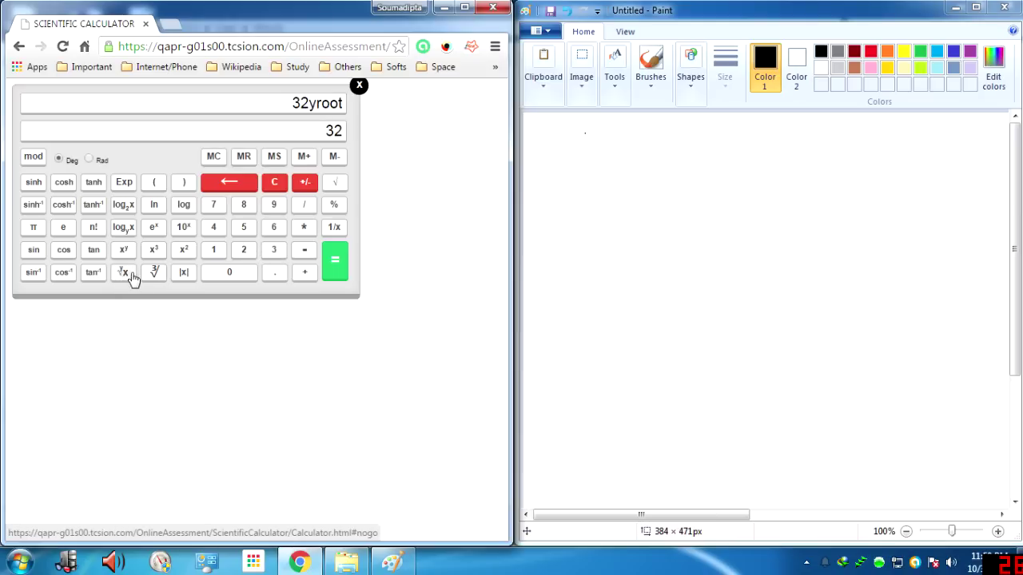
{"action": "left_click", "coordinate": [245, 230]}
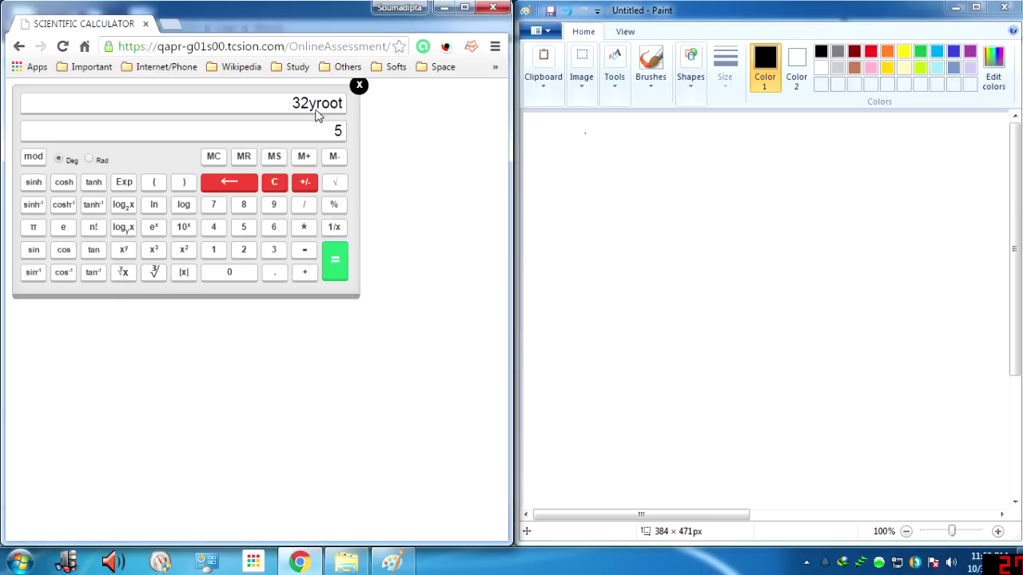
{"action": "left_click", "coordinate": [331, 271]}
{"action": "left_click", "coordinate": [272, 183]}
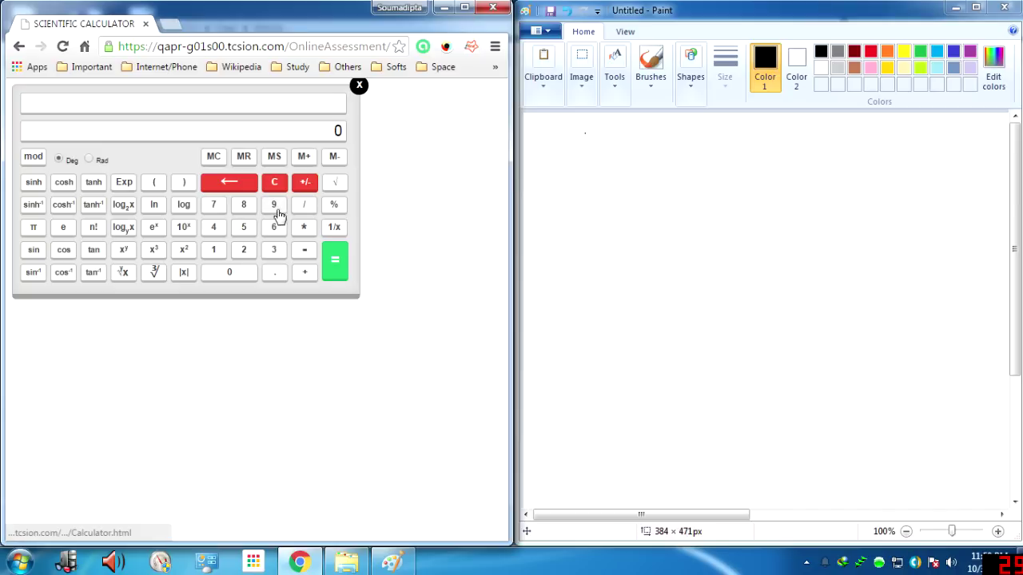
Calculate the cube root of 27 with the cube root function and clear the calculator
{"action": "left_click", "coordinate": [247, 251]}
{"action": "left_click", "coordinate": [213, 209]}
{"action": "left_click", "coordinate": [155, 275]}
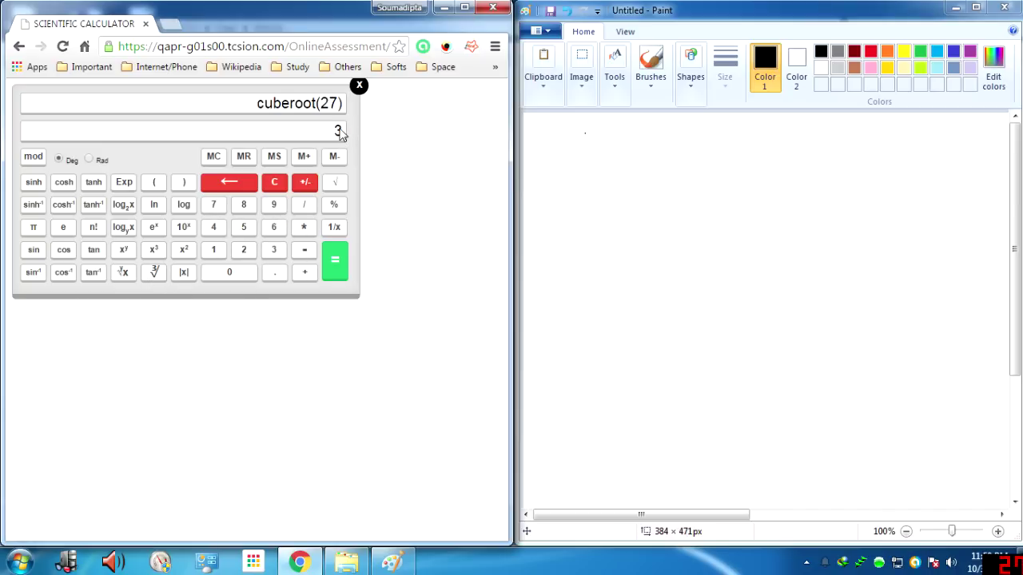
{"action": "left_click", "coordinate": [274, 182]}
Calculate the absolute value of -96 and clear the calculator
{"action": "left_click", "coordinate": [274, 205]}
{"action": "left_click", "coordinate": [273, 228]}
{"action": "left_click", "coordinate": [304, 182]}
{"action": "left_click", "coordinate": [182, 273]}
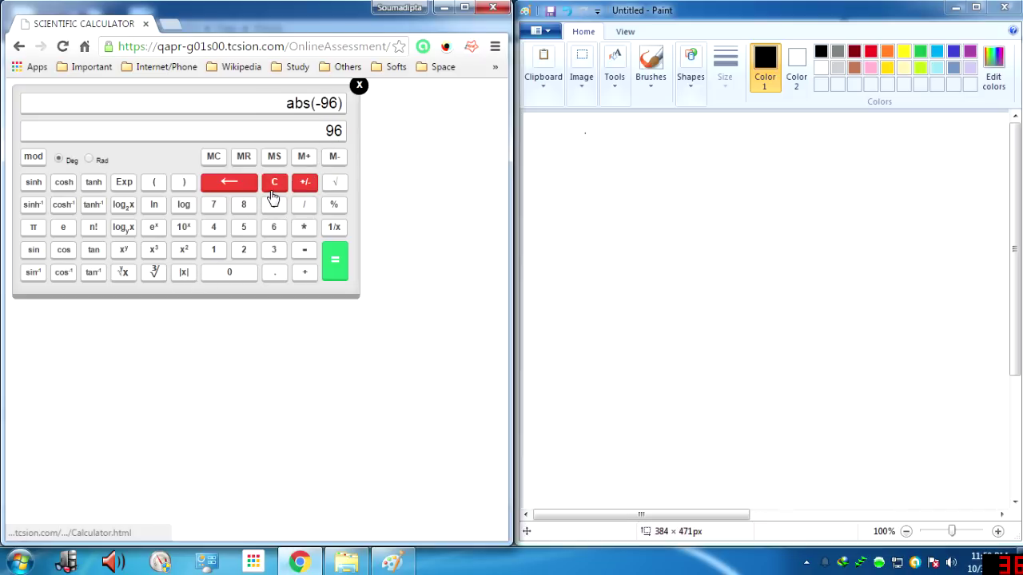
{"action": "left_click", "coordinate": [273, 192]}
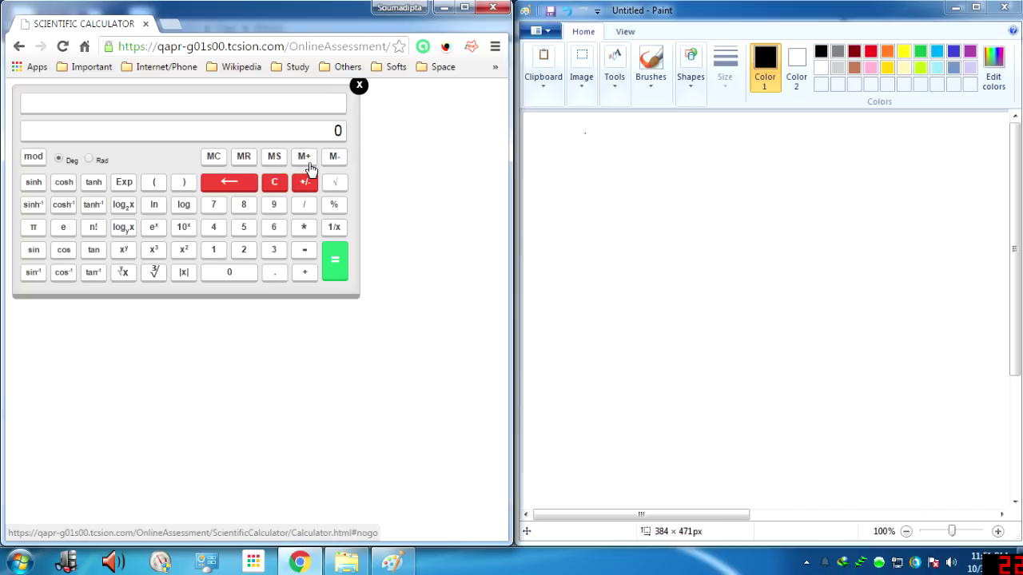
Store 8 in the calculator memory and multiply 96 by 6
{"action": "left_click", "coordinate": [244, 209]}
{"action": "left_click", "coordinate": [336, 157]}
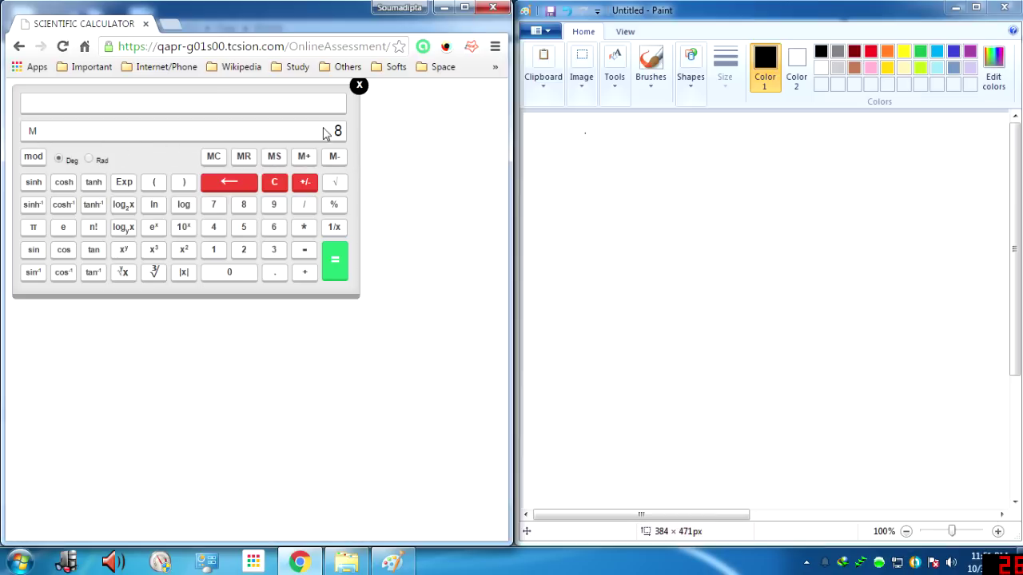
{"action": "left_click", "coordinate": [272, 206]}
{"action": "left_click", "coordinate": [274, 229]}
{"action": "left_click", "coordinate": [305, 230]}
{"action": "left_click", "coordinate": [274, 228]}
{"action": "left_click", "coordinate": [335, 261]}
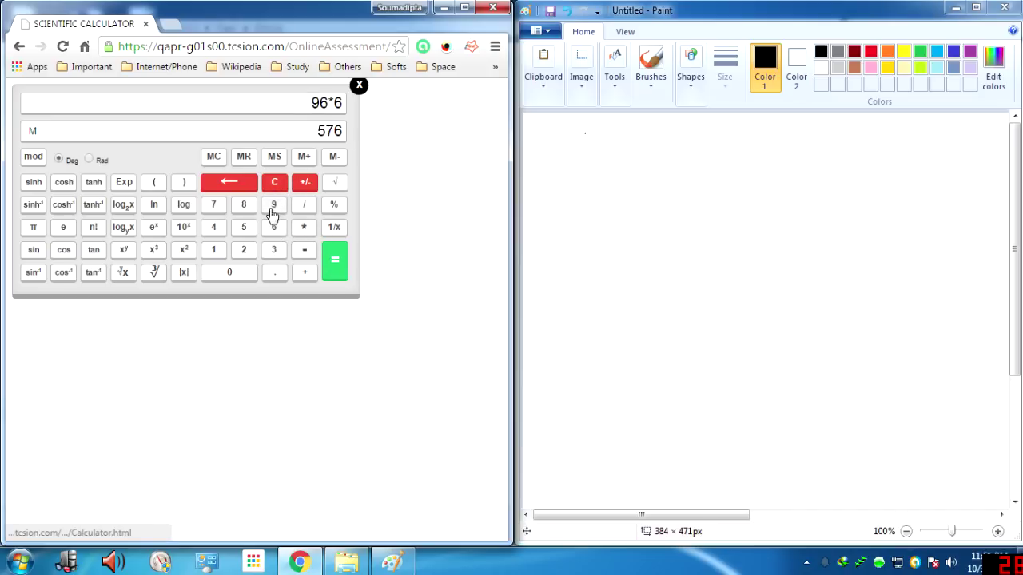
Multiply 96 by itself while keeping the stored memory value
{"action": "left_click", "coordinate": [273, 206]}
{"action": "left_click", "coordinate": [274, 228]}
{"action": "left_click", "coordinate": [304, 229]}
{"action": "left_click", "coordinate": [340, 258]}
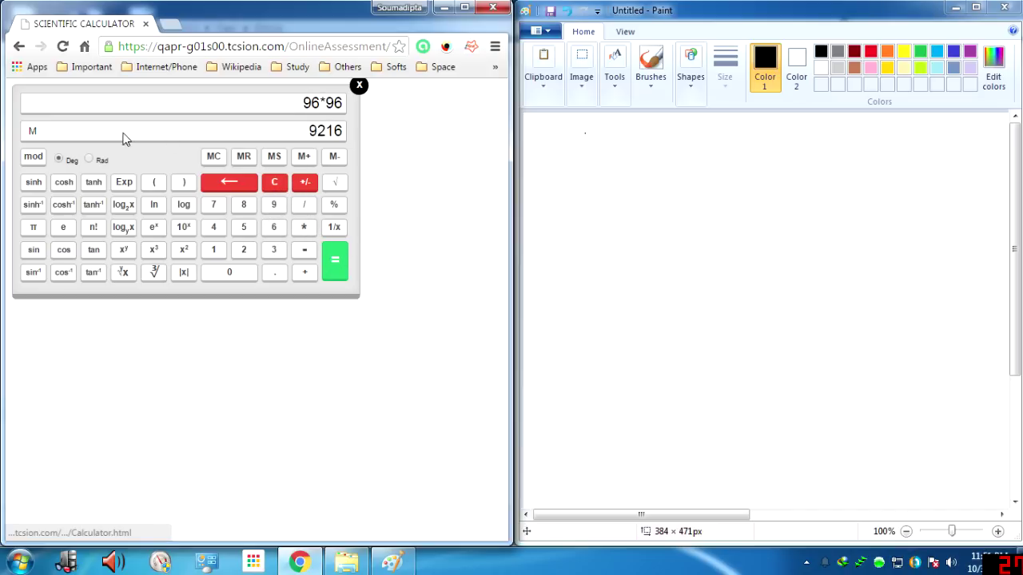
Recall the stored value, clear the display and the memory, and check the memory by recalling it again
{"action": "left_click", "coordinate": [279, 183]}
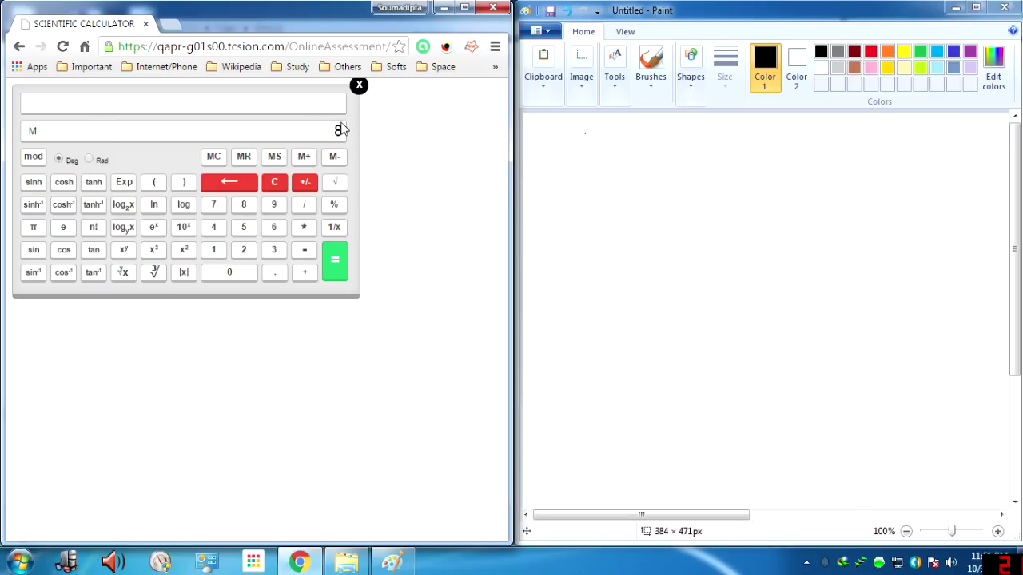
{"action": "left_click", "coordinate": [274, 183]}
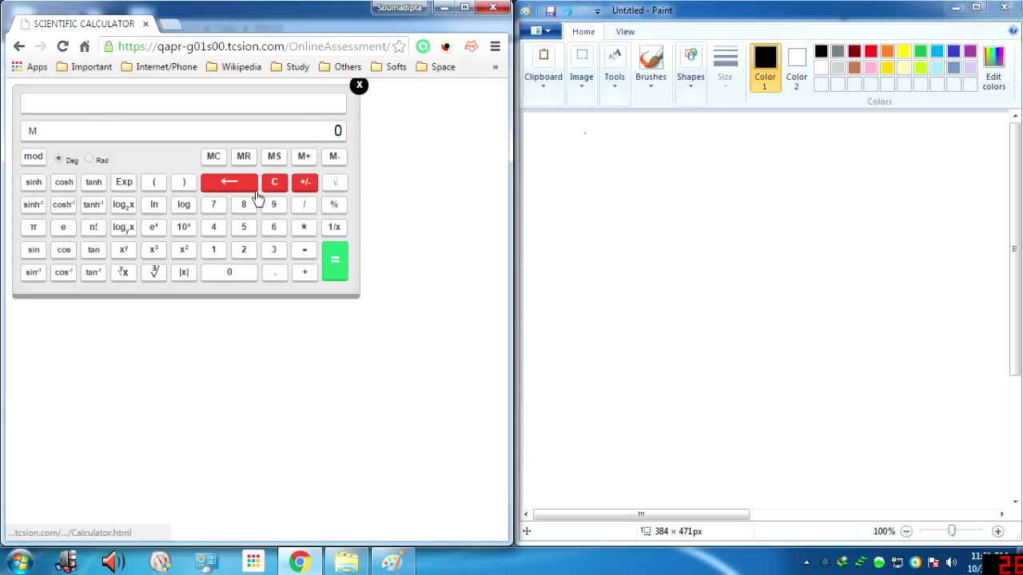
{"action": "left_click", "coordinate": [214, 160]}
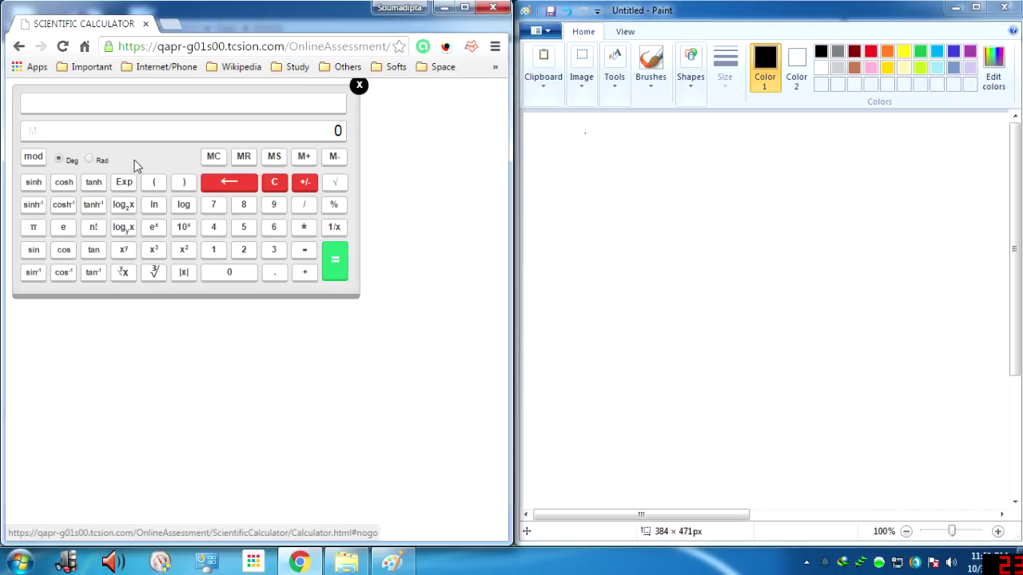
{"action": "left_click", "coordinate": [334, 158]}
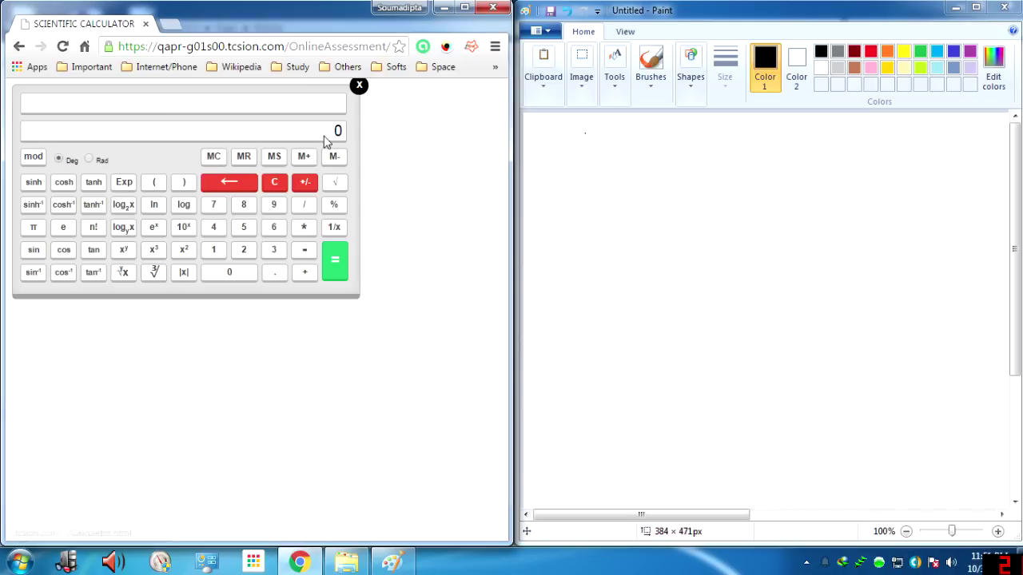
{"action": "left_click", "coordinate": [244, 158]}
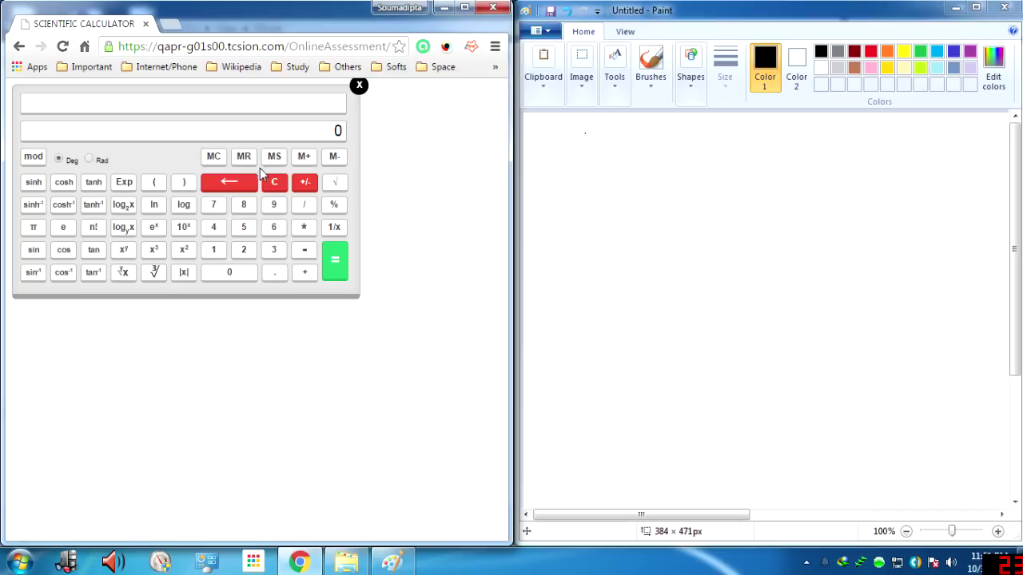
Store 8 in the memory and use 6 to demonstrate adding to the stored value, clearing the display
{"action": "left_click", "coordinate": [243, 205]}
{"action": "left_click", "coordinate": [276, 159]}
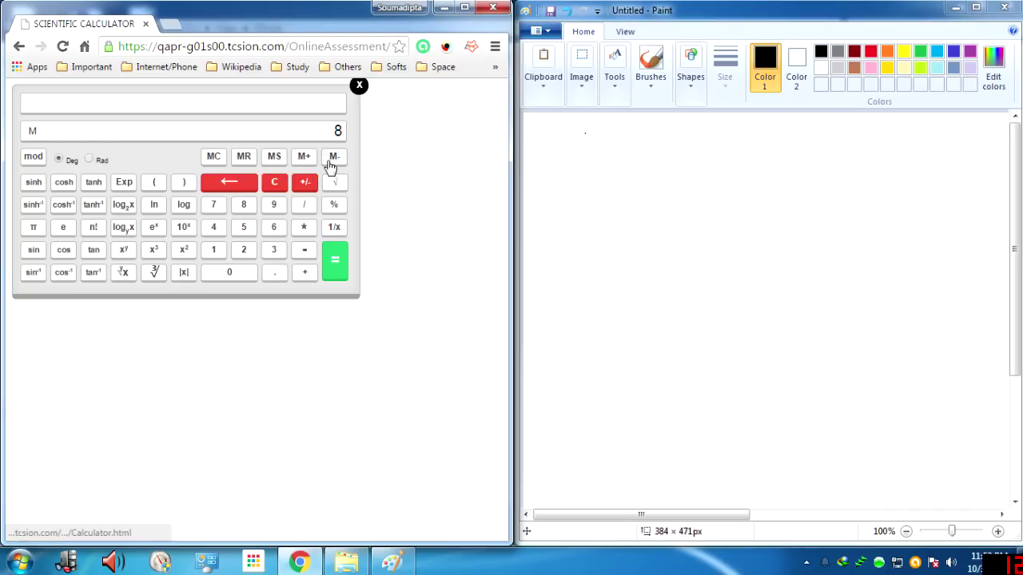
{"action": "left_click", "coordinate": [277, 188]}
{"action": "left_click", "coordinate": [273, 230]}
{"action": "left_click", "coordinate": [273, 229]}
{"action": "left_click", "coordinate": [274, 189]}
Add 6 to the memory again, recall the accumulated total and clear the display
{"action": "left_click", "coordinate": [277, 233]}
{"action": "left_click", "coordinate": [249, 160]}
{"action": "left_click", "coordinate": [274, 184]}
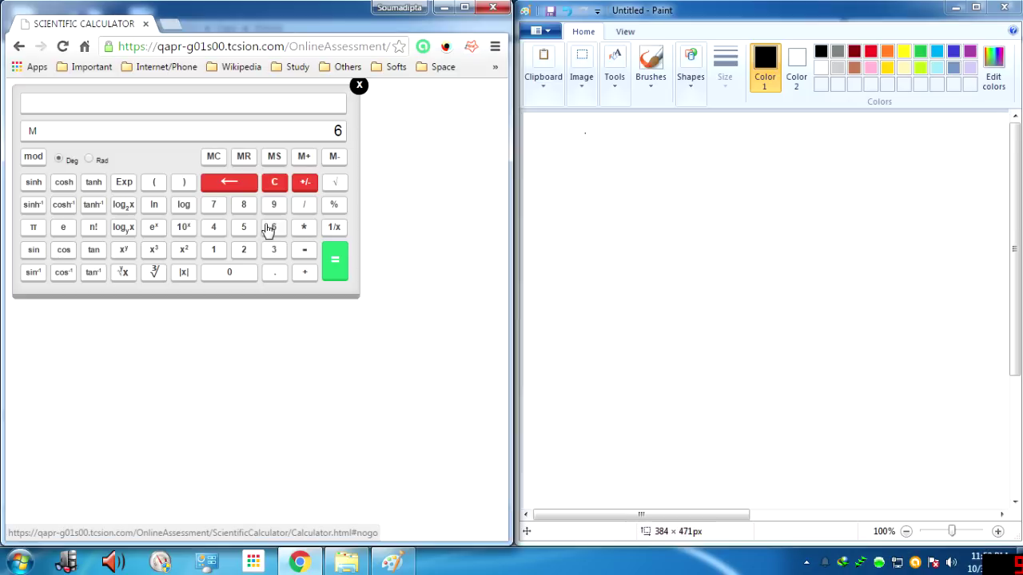
{"action": "left_click", "coordinate": [247, 157]}
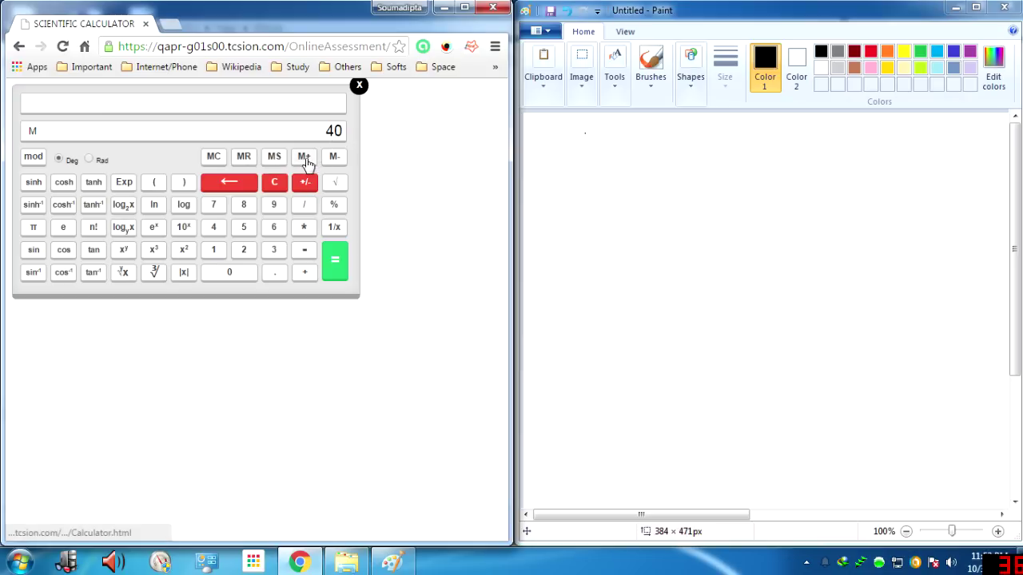
{"action": "left_click", "coordinate": [276, 184]}
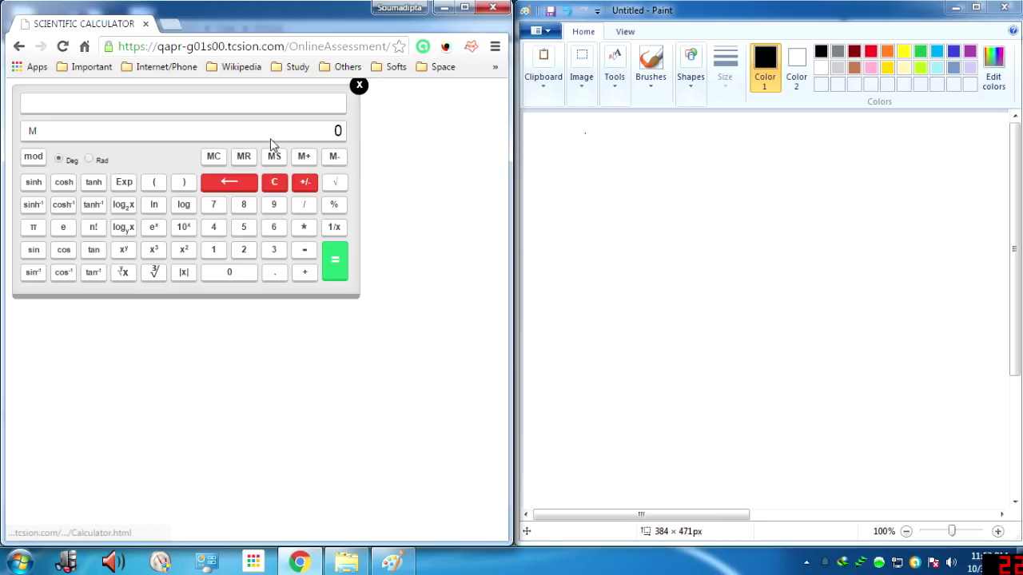
Demonstrate memory subtraction using 10, and clear both the memory and the display
{"action": "left_click", "coordinate": [214, 254]}
{"action": "left_click", "coordinate": [226, 275]}
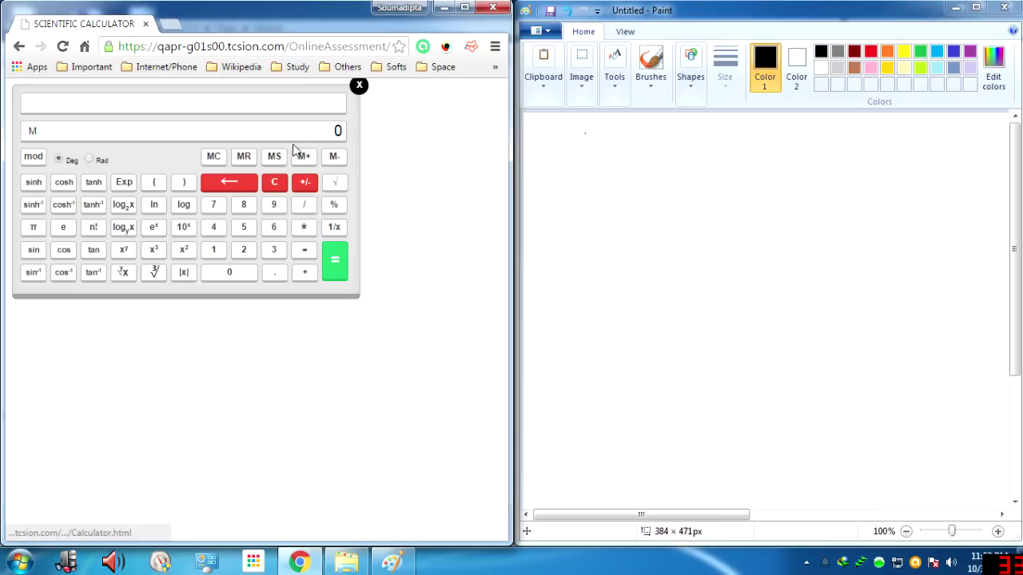
{"action": "type", "text": "20"}
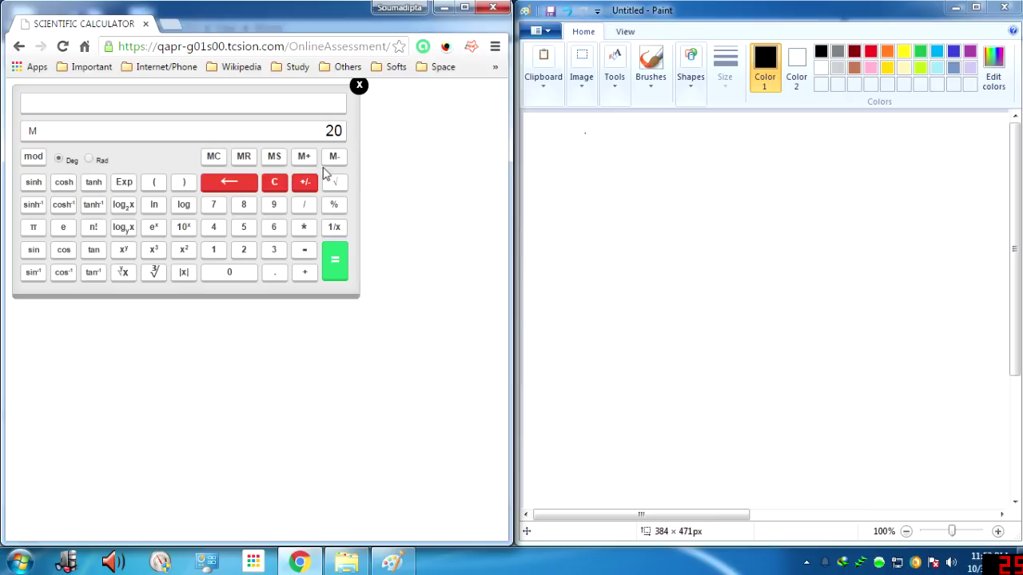
{"action": "left_click", "coordinate": [213, 157]}
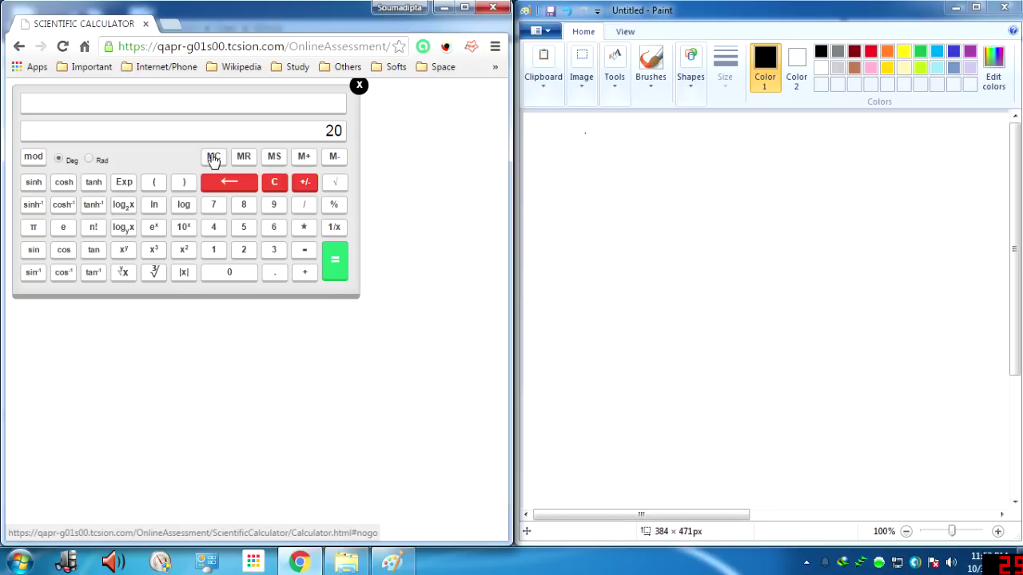
{"action": "left_click", "coordinate": [274, 182]}
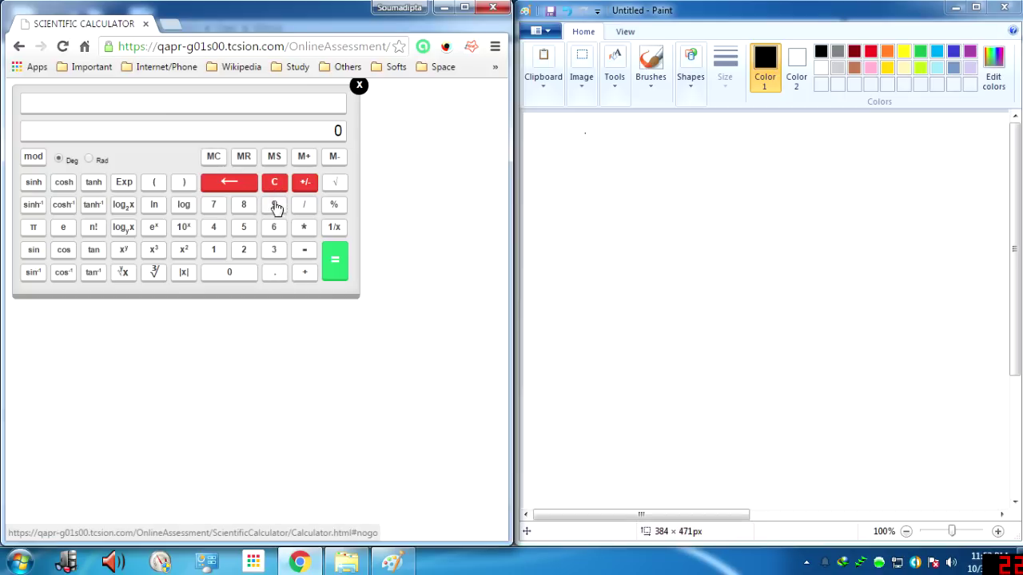